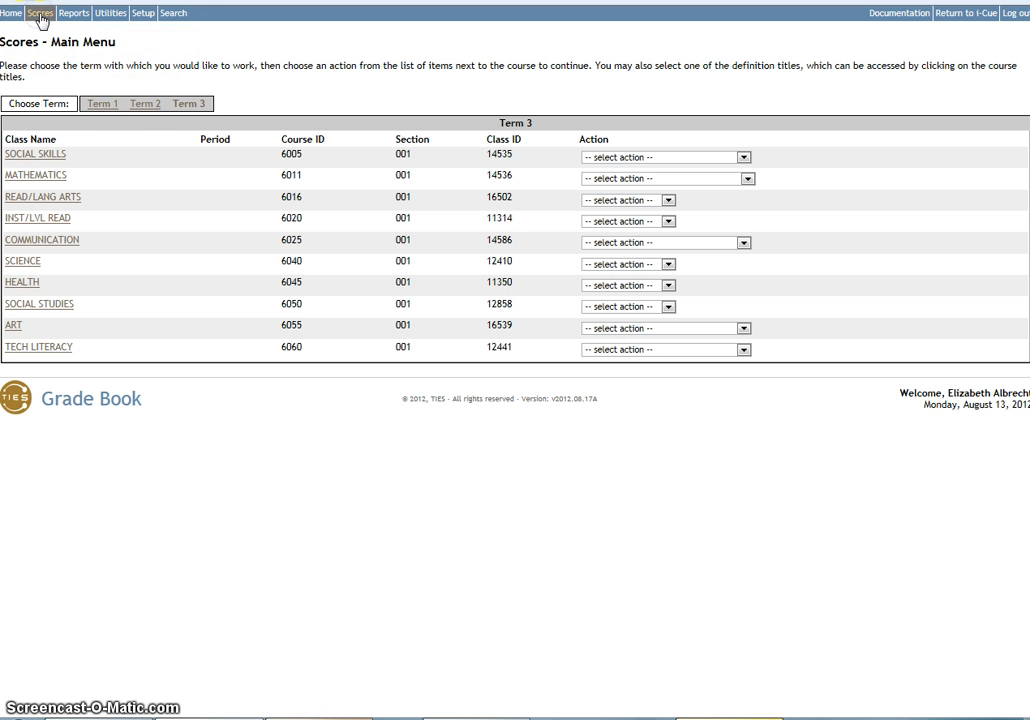
Start adding a new definition to the Mathematics class from the Scores main menu.
left_click(40, 14)
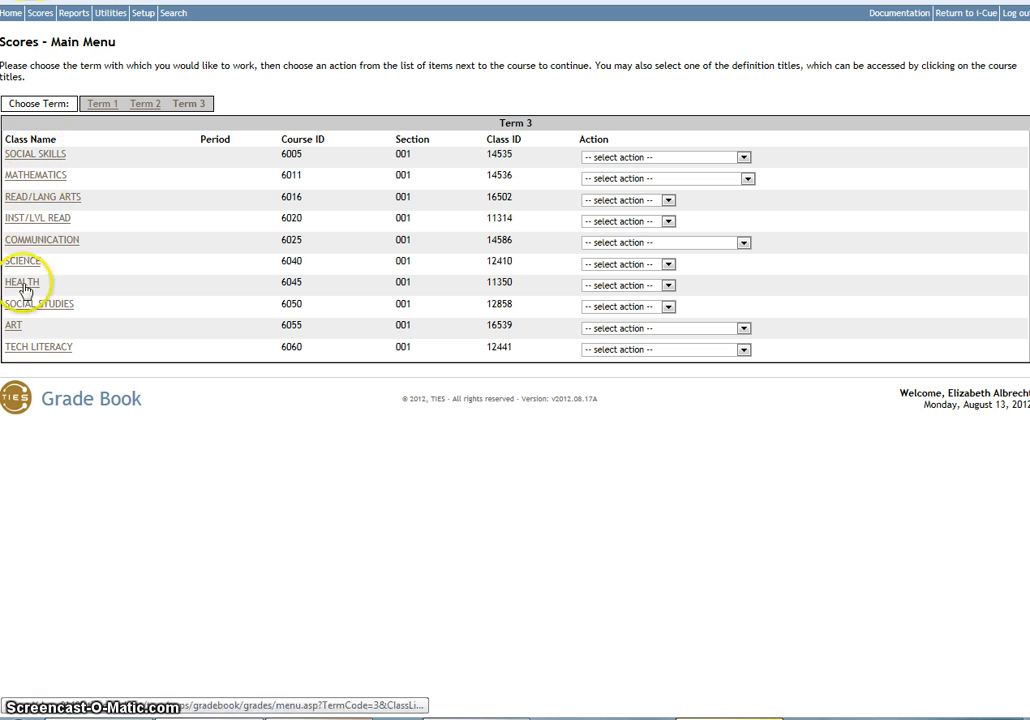
left_click(50, 180)
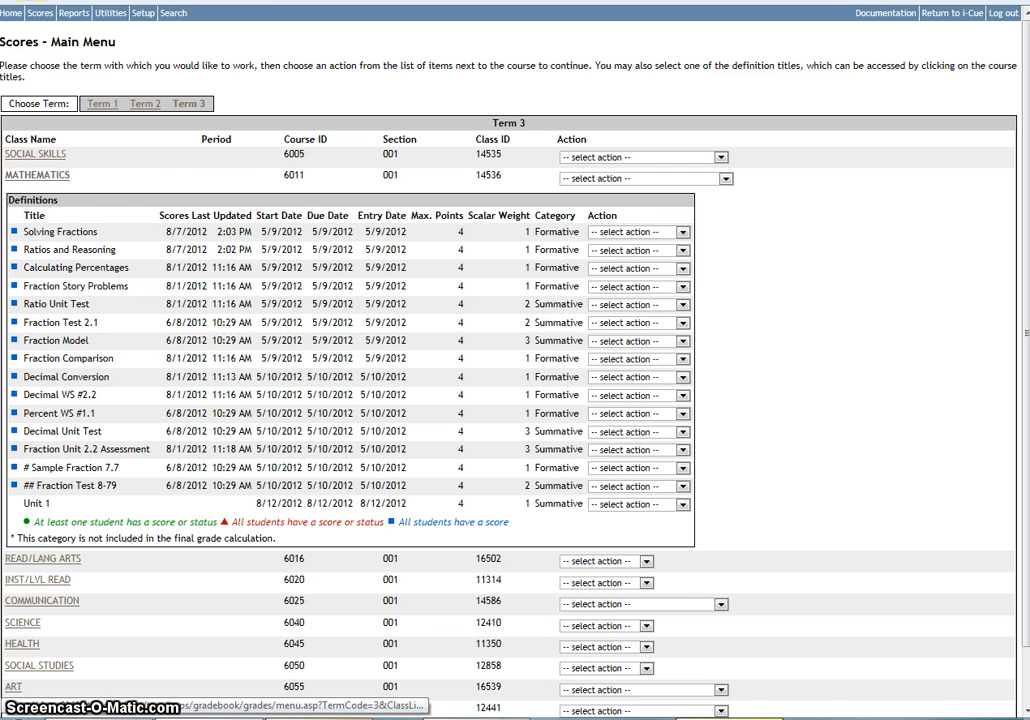
left_click(727, 179)
left_click(597, 211)
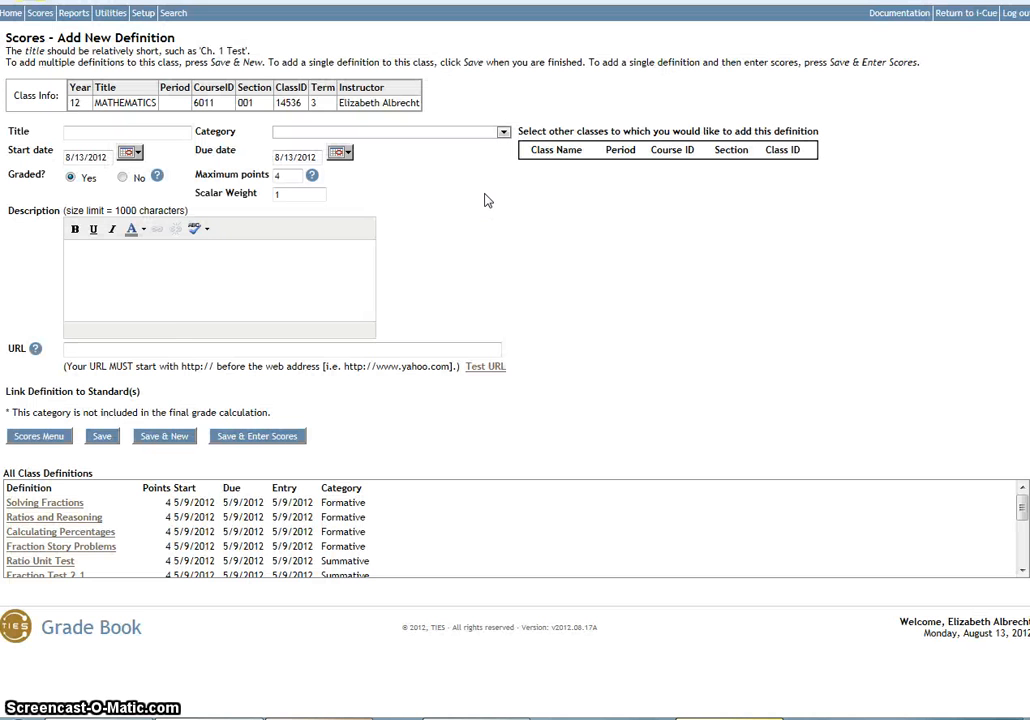
Title the new definition Chapter 4 Test and set its category to Summative (Wt = 80).
left_click(108, 133)
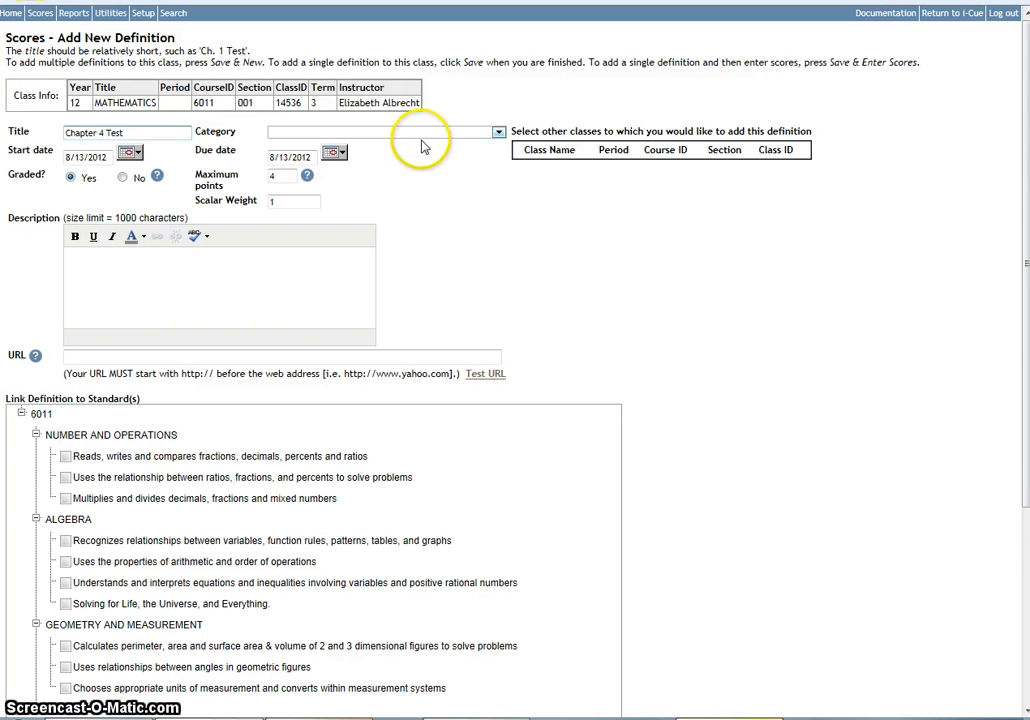
left_click(462, 131)
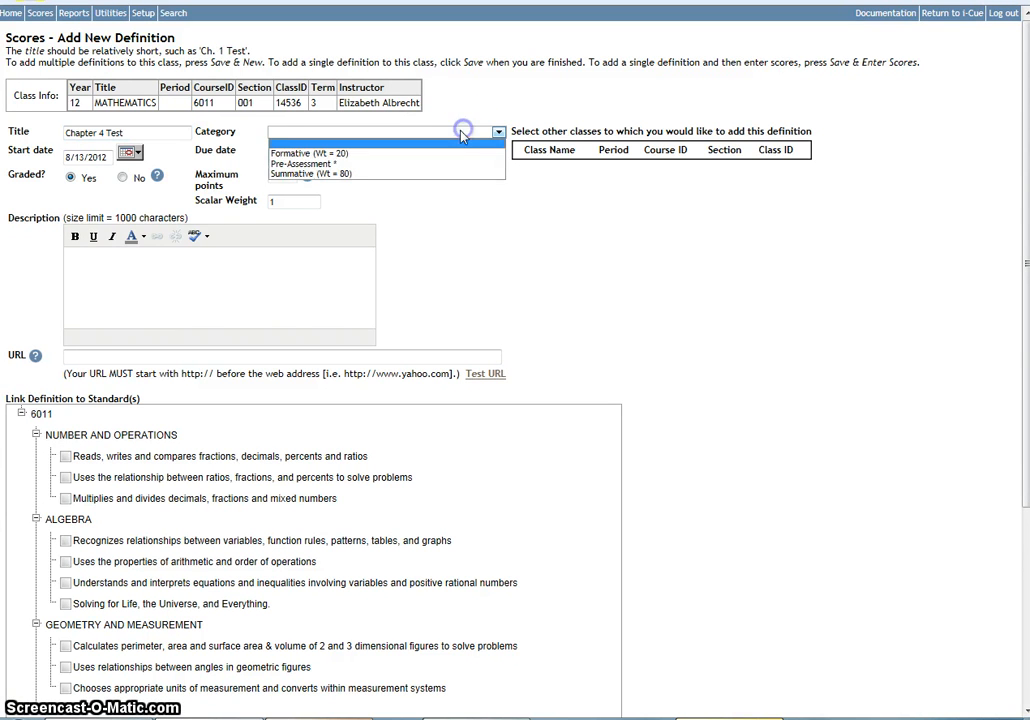
left_click(295, 174)
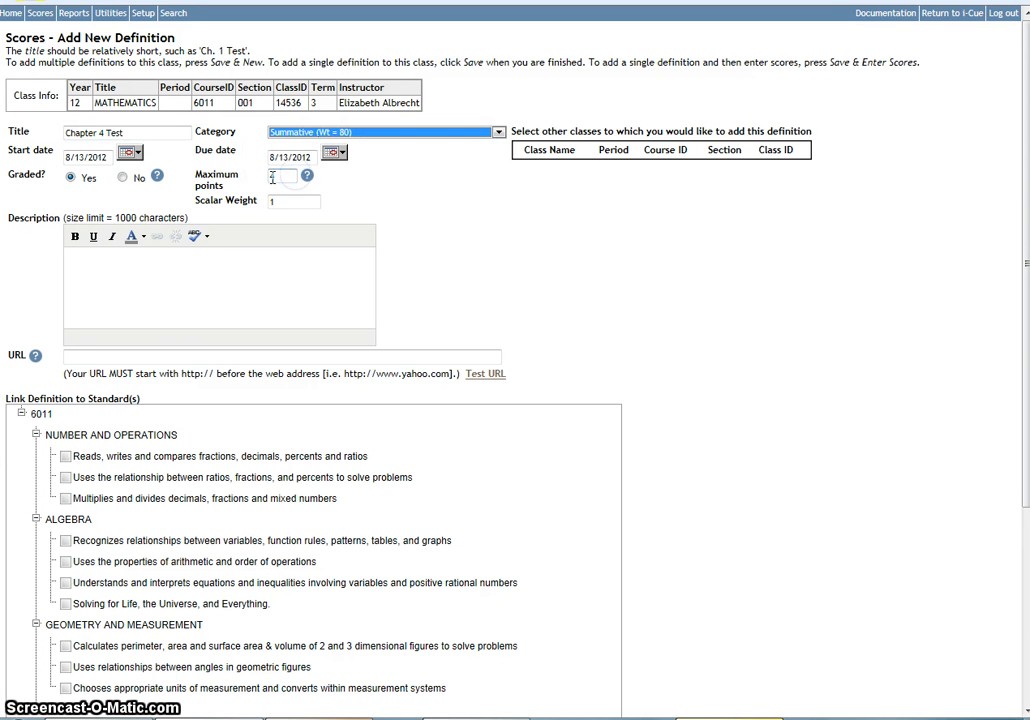
Set the definition's maximum points to 4 and its scalar weight to 3.
double_click(272, 177)
type("4")
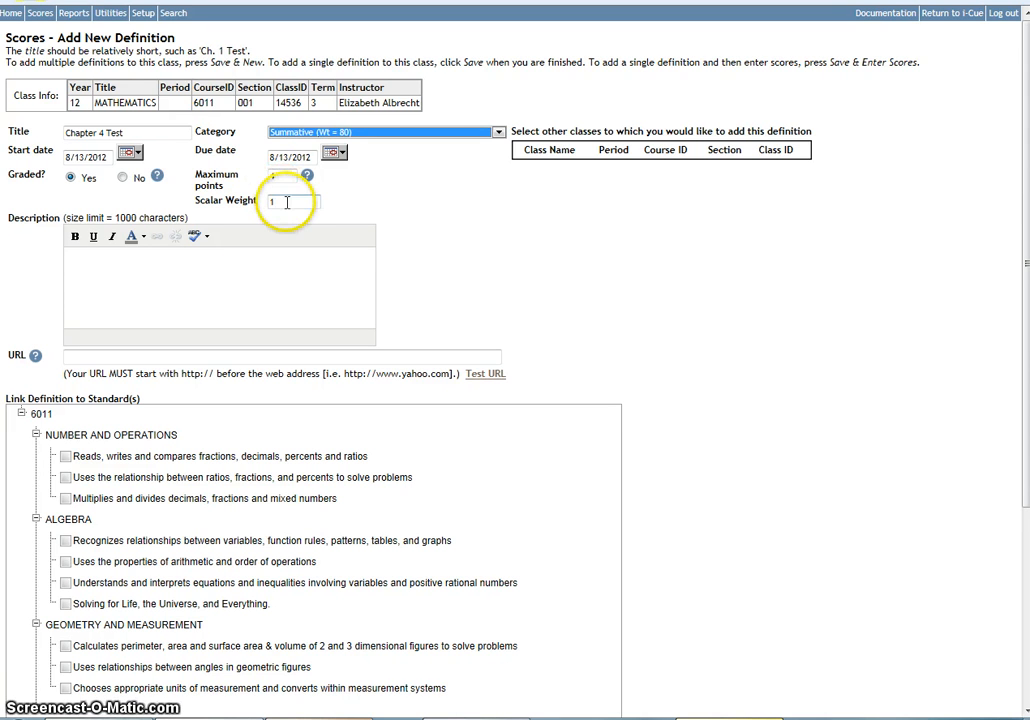
key("Tab")
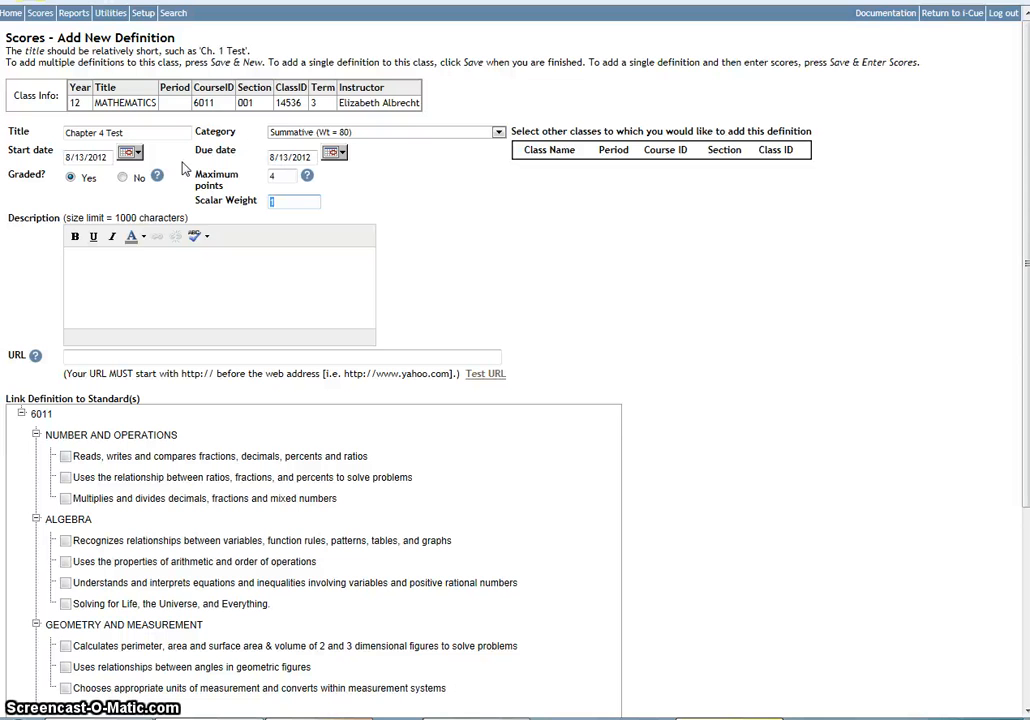
left_click(276, 202)
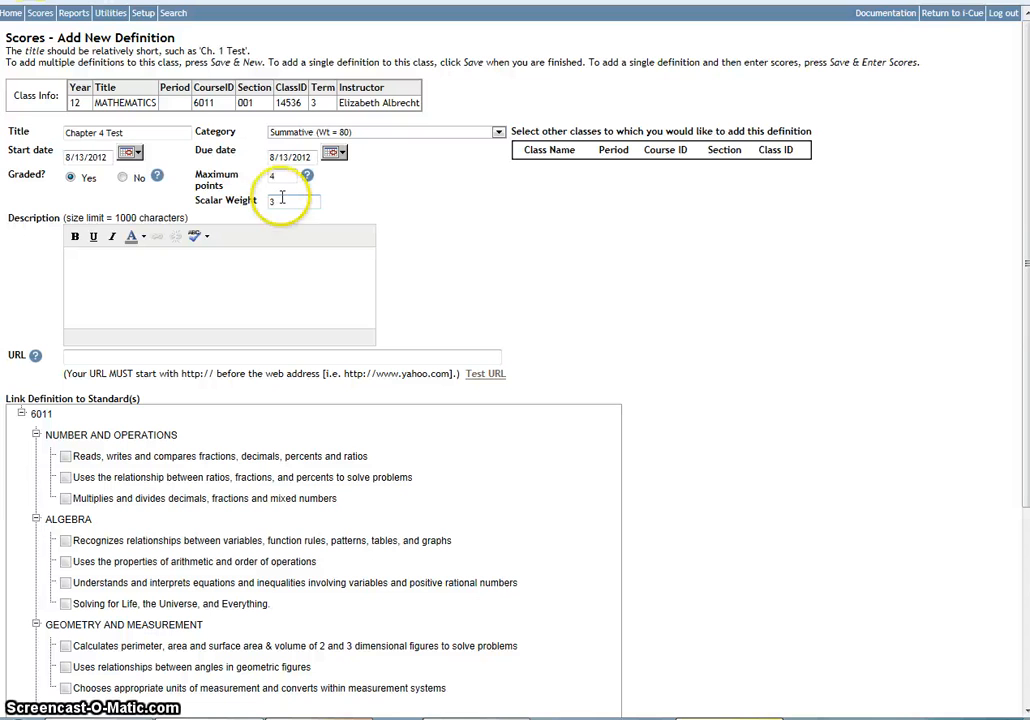
left_click(86, 133)
left_click_drag(87, 133, 154, 133)
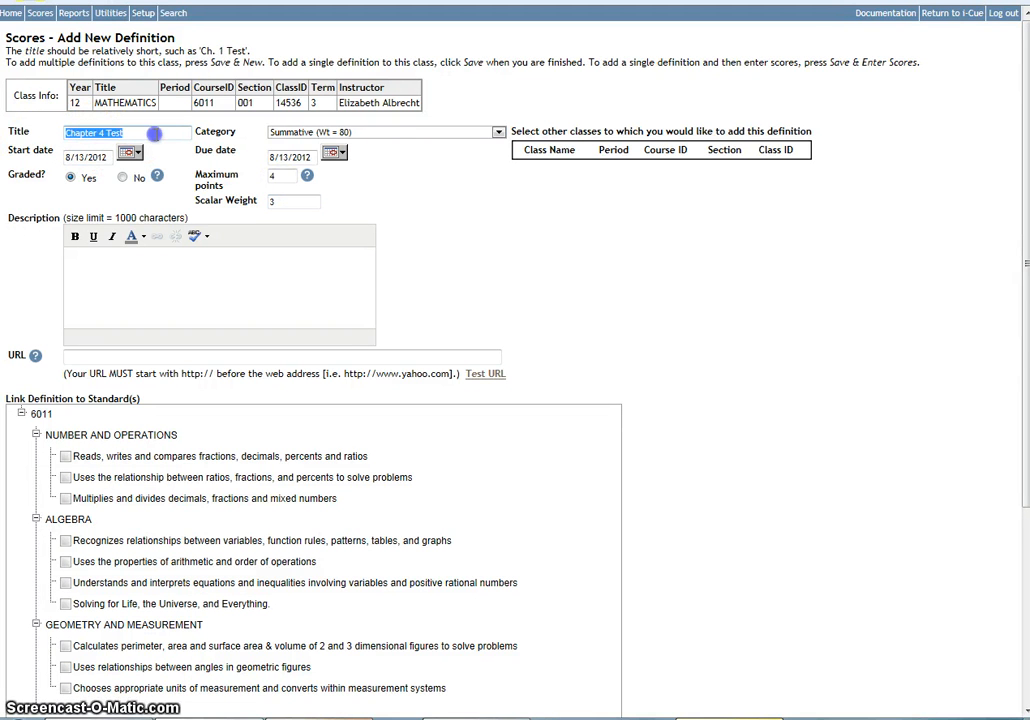
left_click(293, 134)
left_click(292, 134)
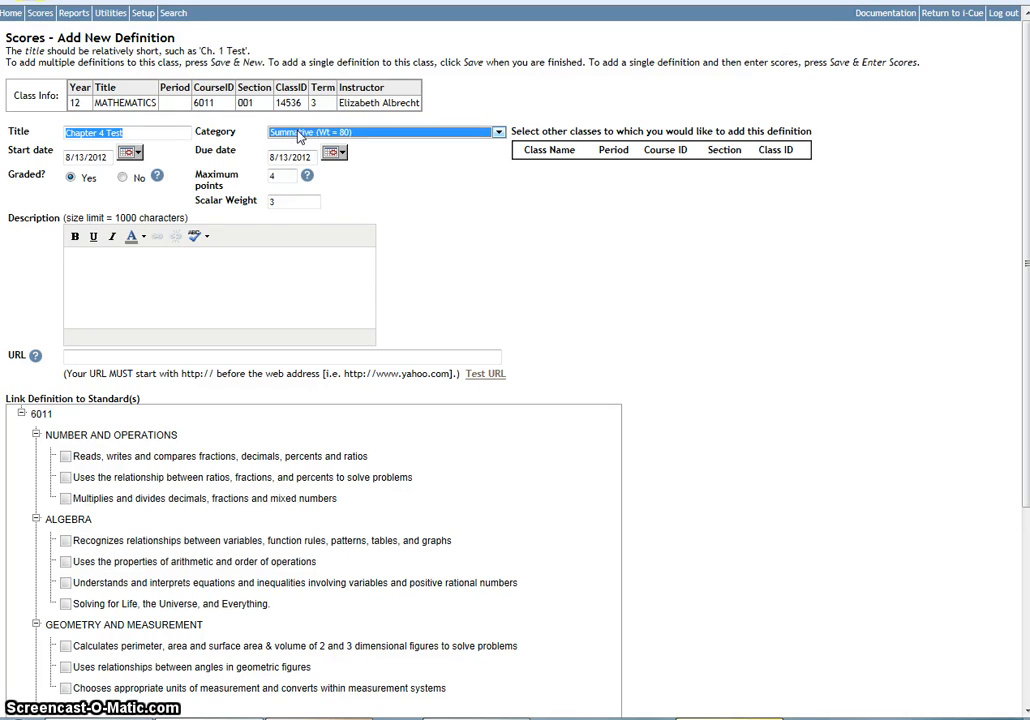
left_click(277, 203)
left_click(390, 229)
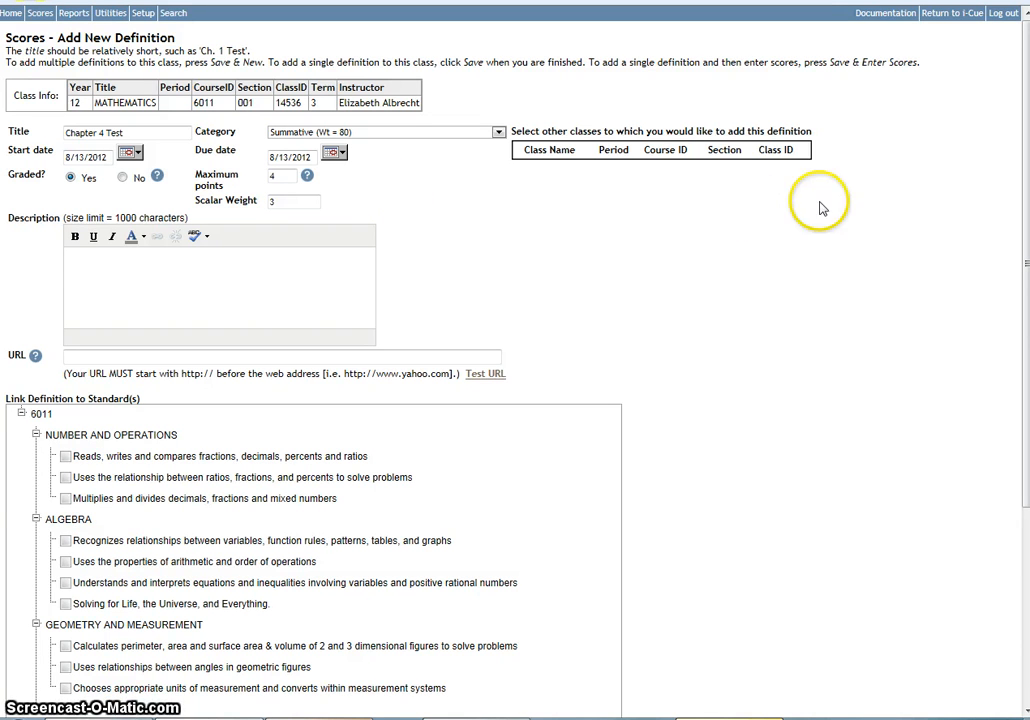
Link the definition to all three Number and Operations standards and save it to go on to entering scores.
left_click_drag(1021, 200, 1003, 279)
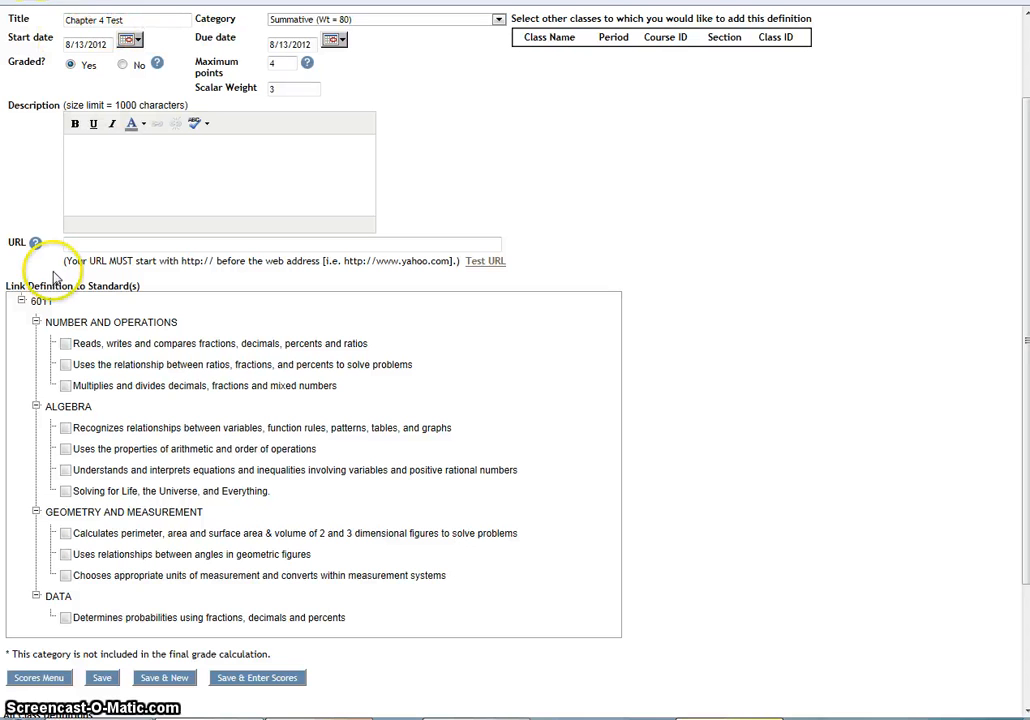
left_click(35, 407)
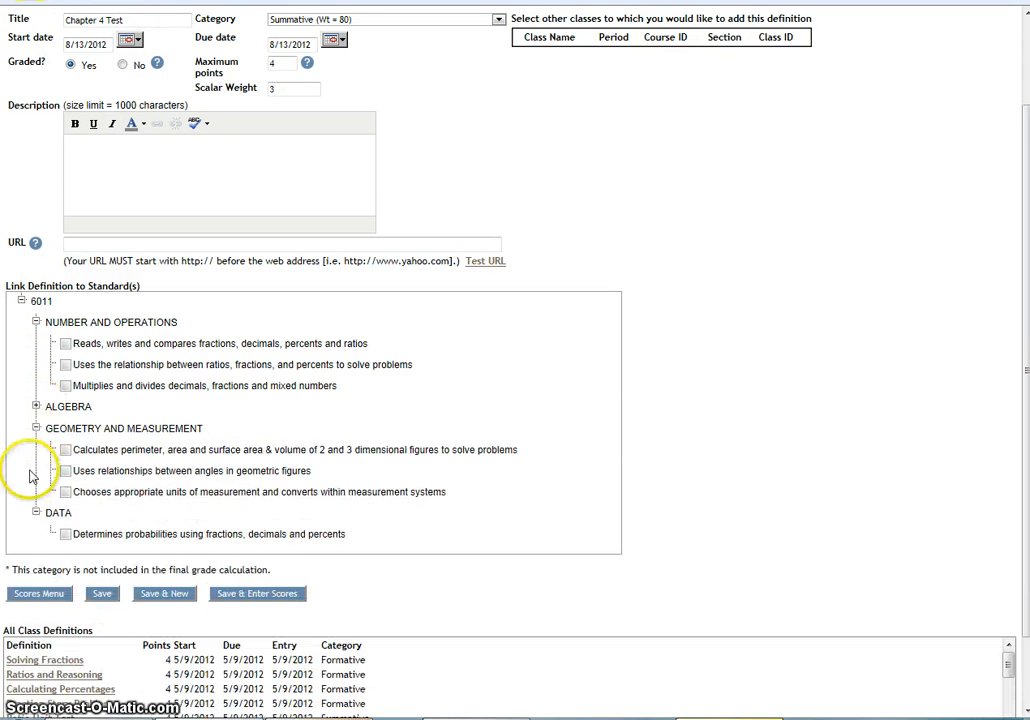
left_click(36, 428)
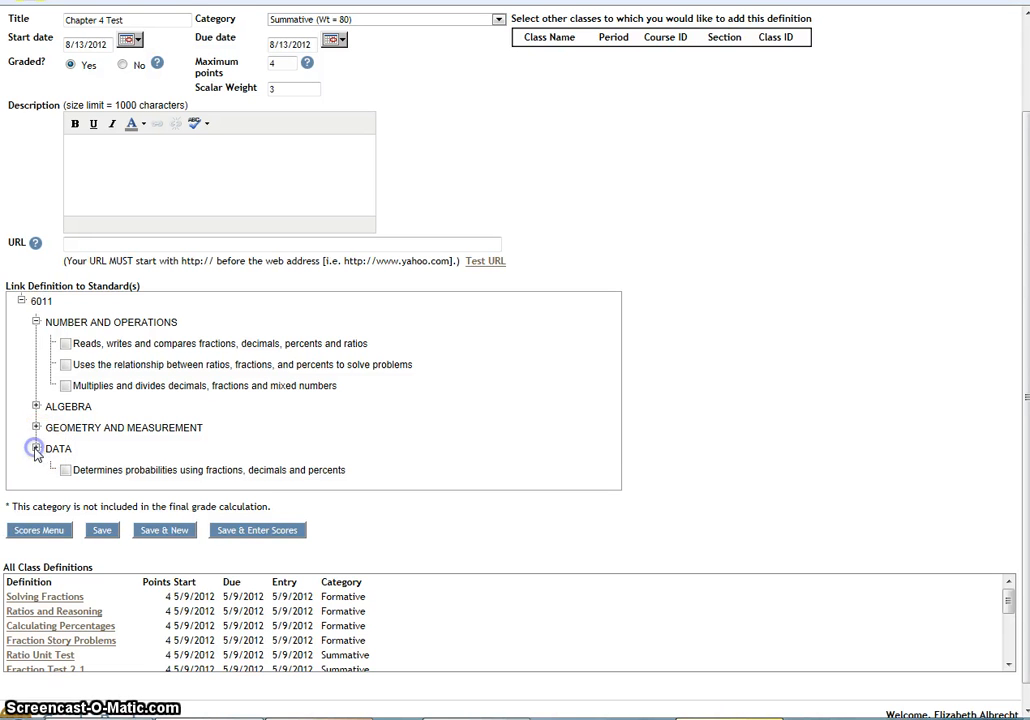
left_click(36, 448)
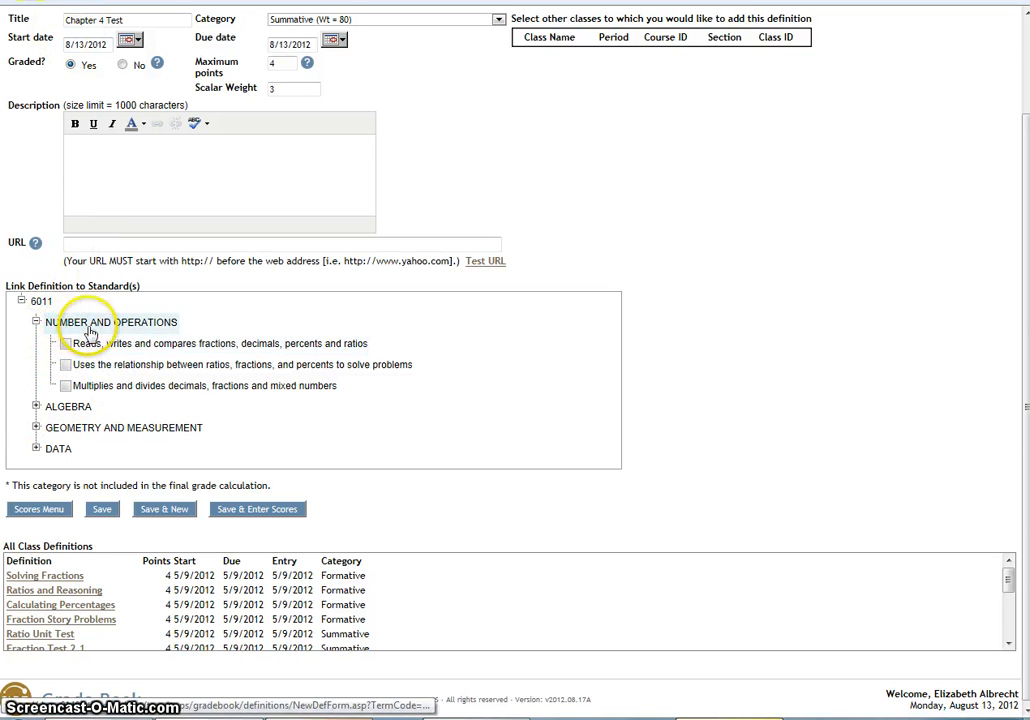
left_click(36, 322)
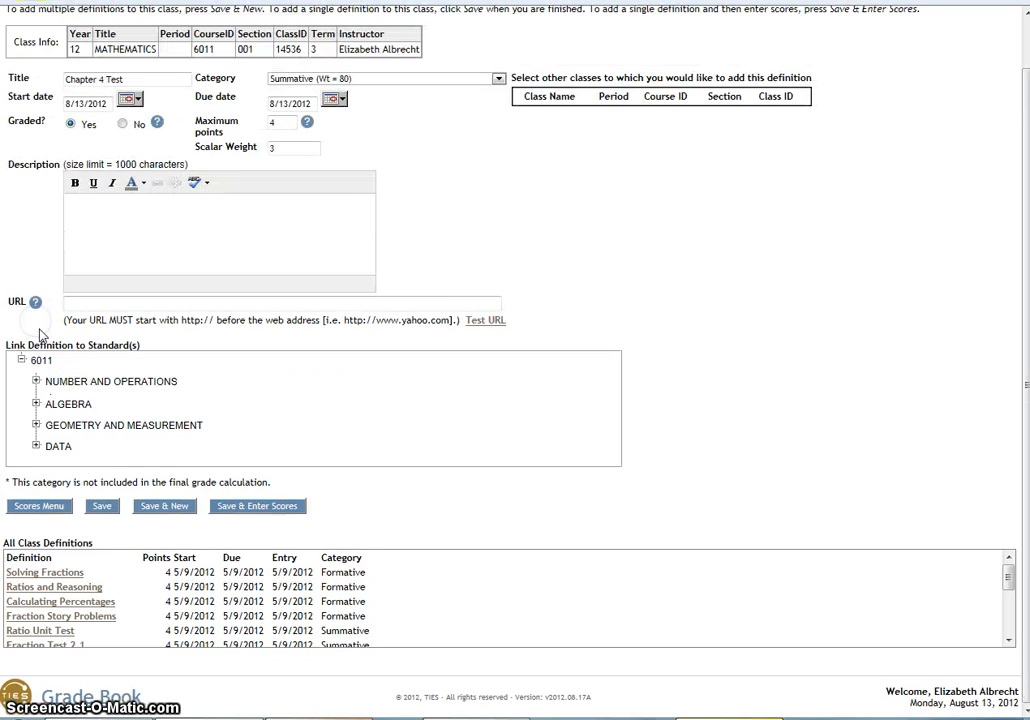
left_click(36, 383)
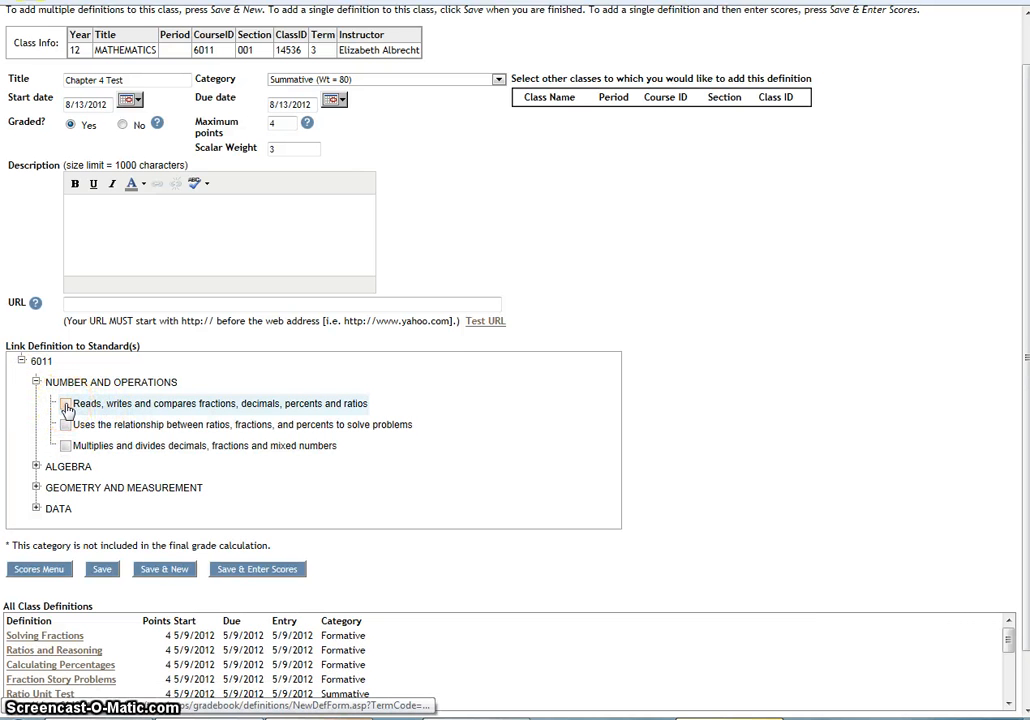
left_click(66, 405)
left_click(66, 426)
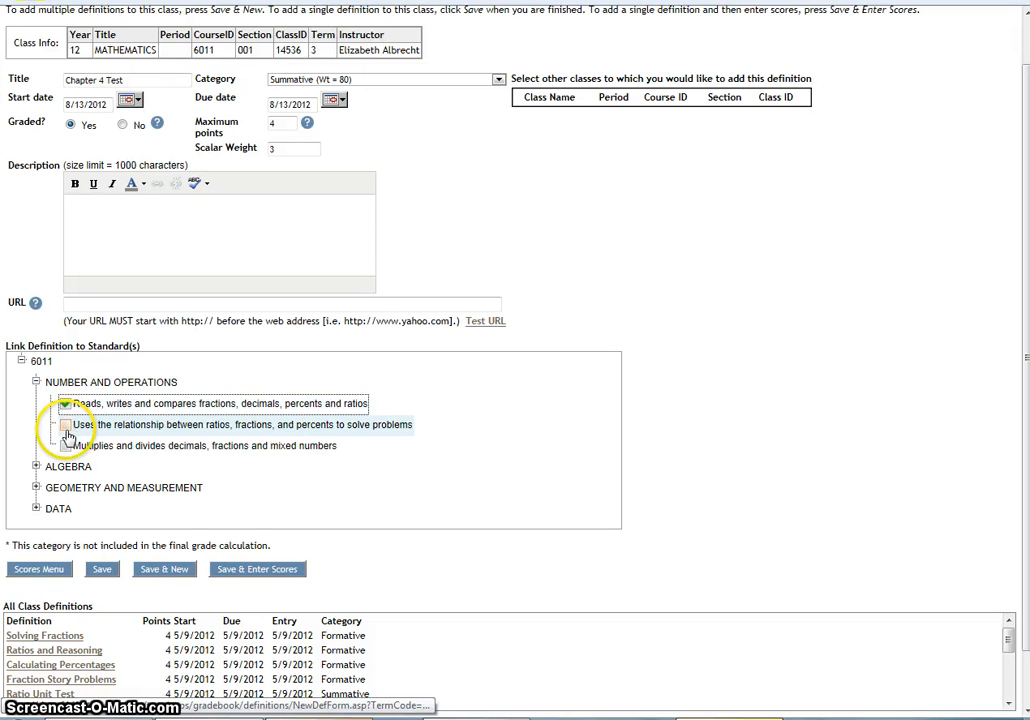
left_click(66, 426)
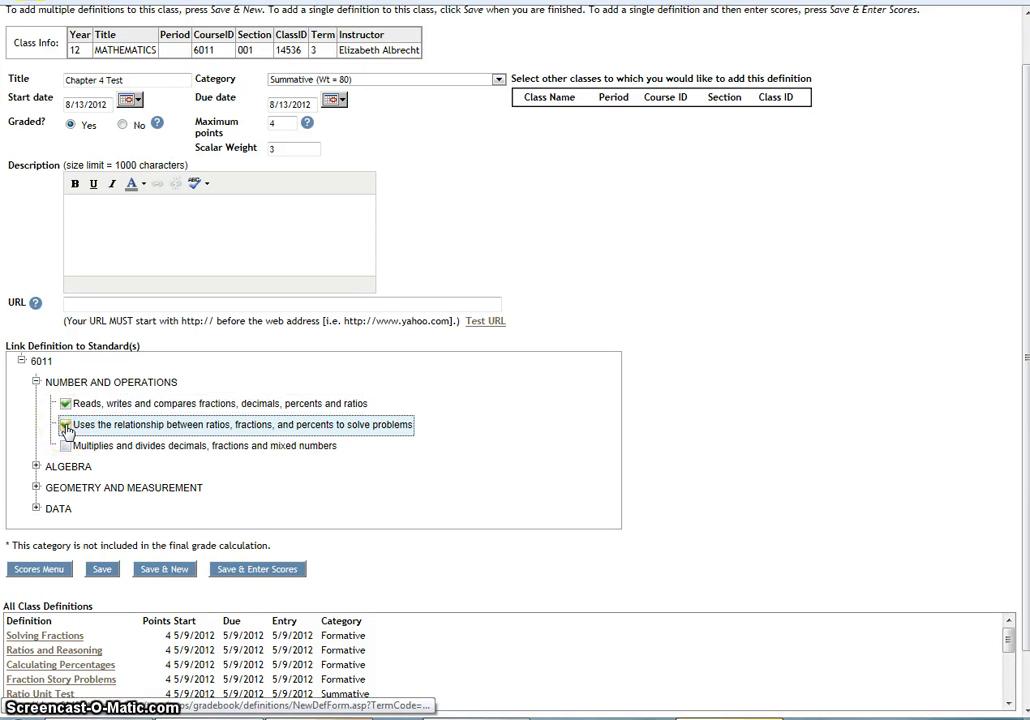
left_click(66, 447)
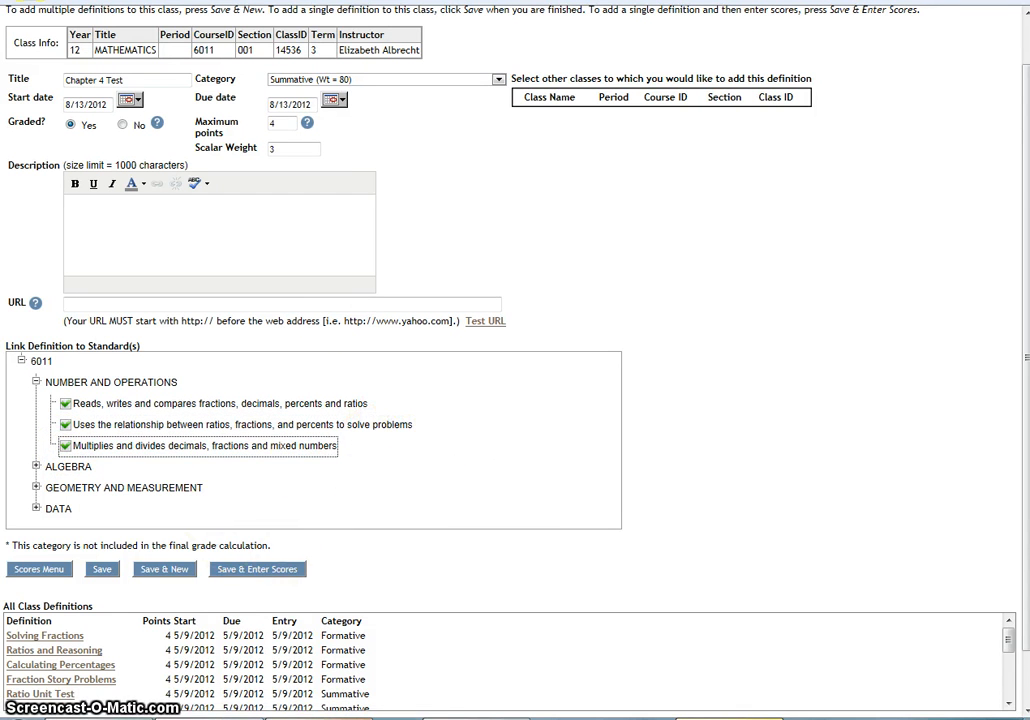
left_click(247, 571)
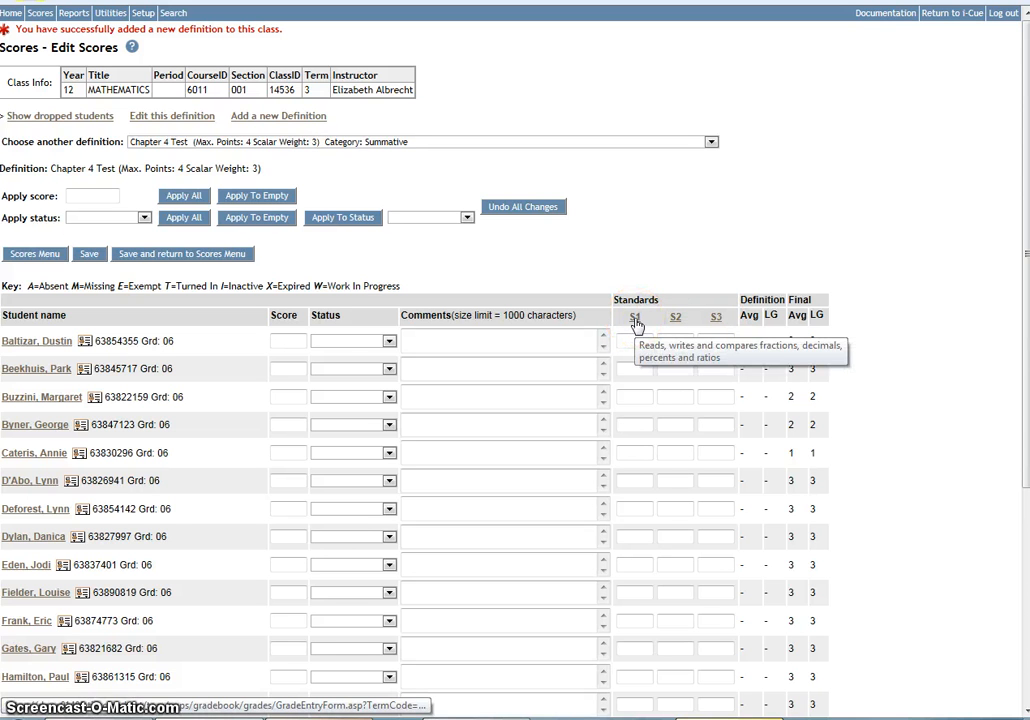
Enter standards scores of 2, 3 and 3 for the first student in the list.
mouse_move(677, 321)
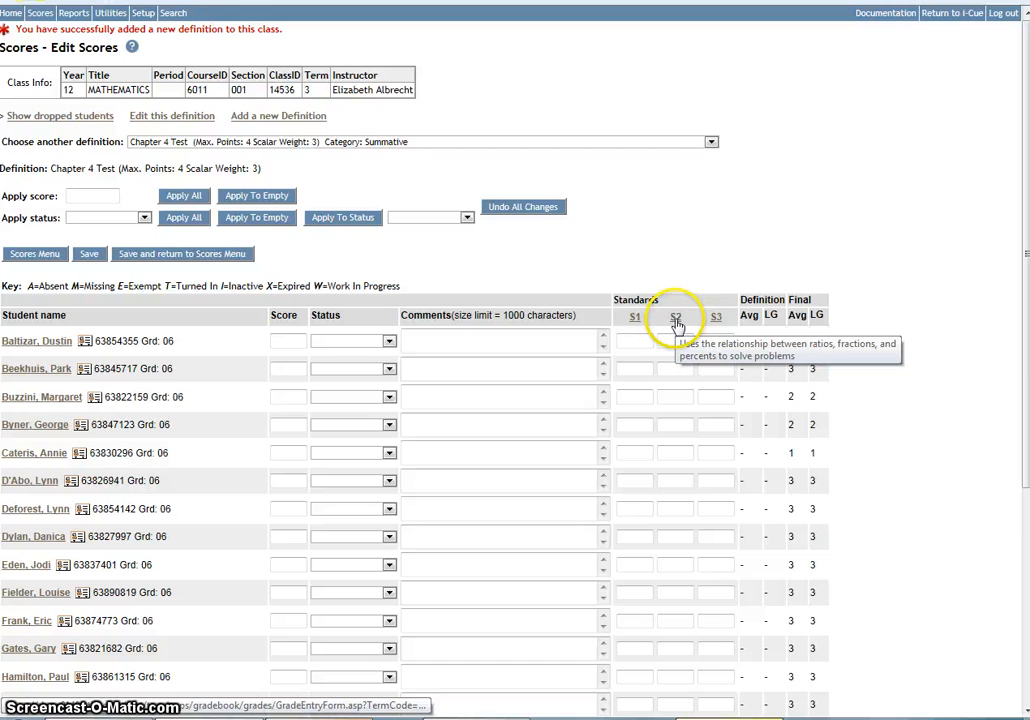
mouse_move(712, 323)
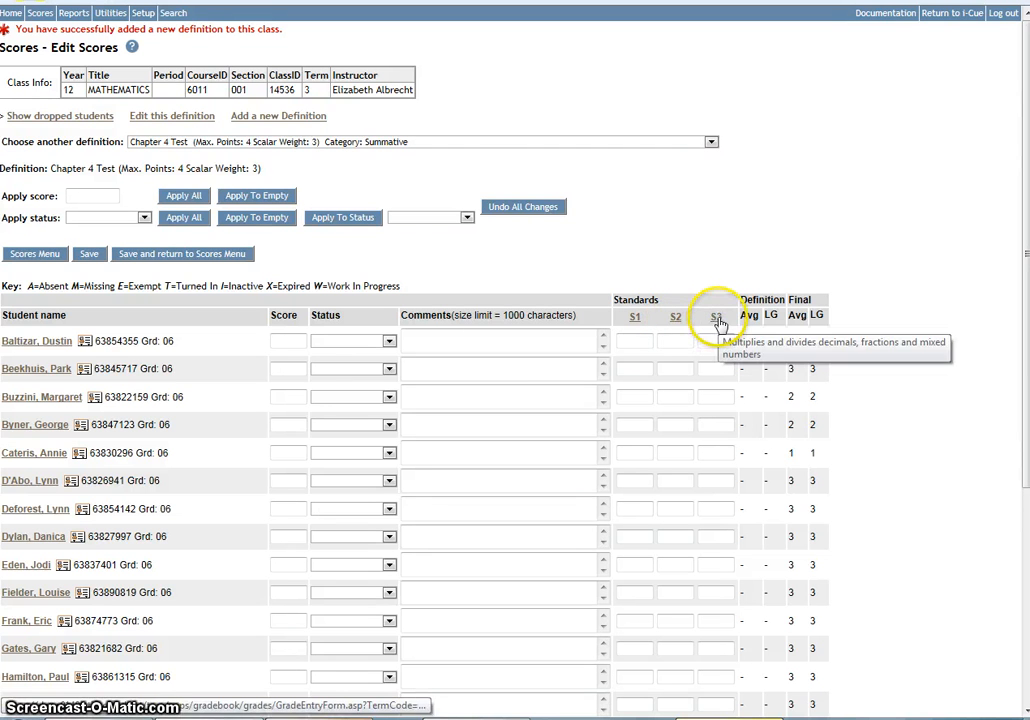
left_click(639, 342)
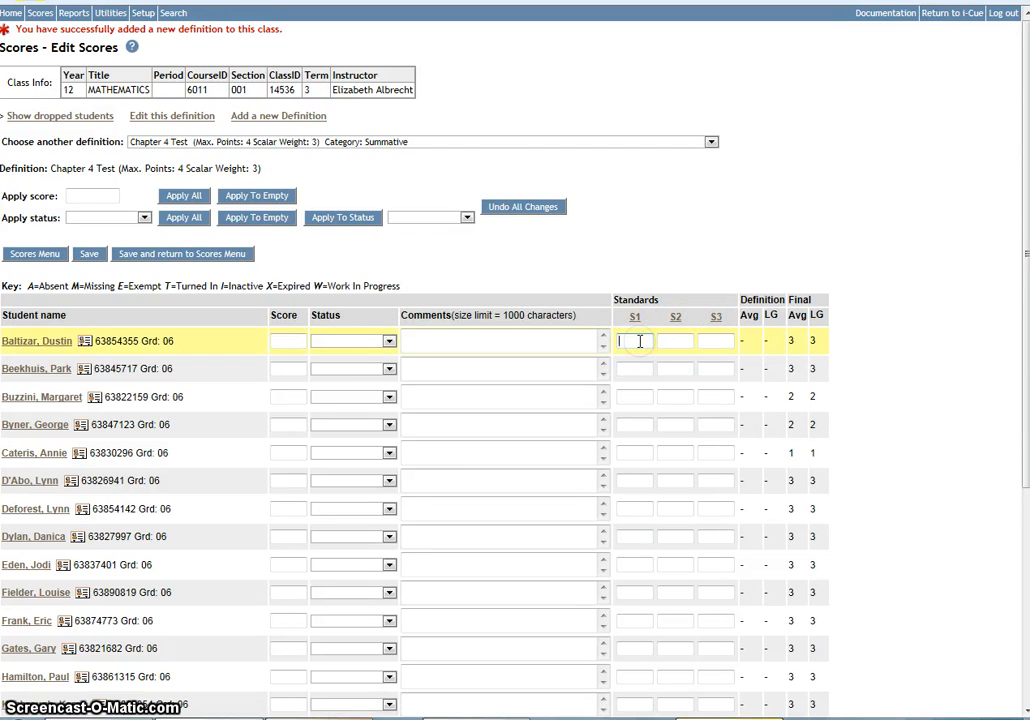
left_click(634, 345)
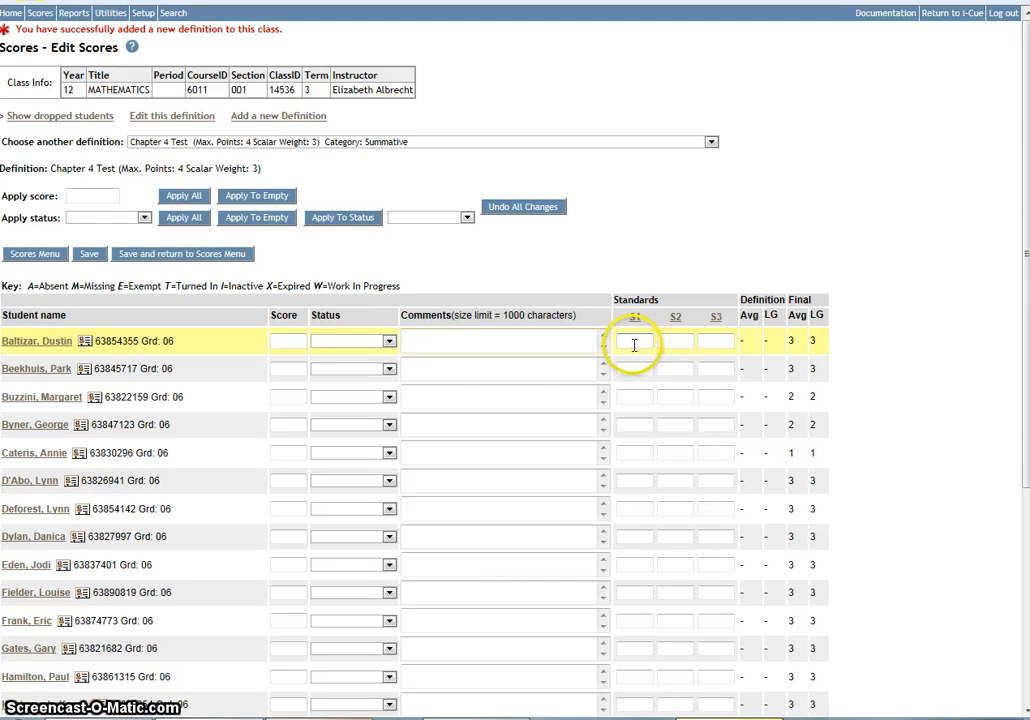
type("2")
left_click(672, 341)
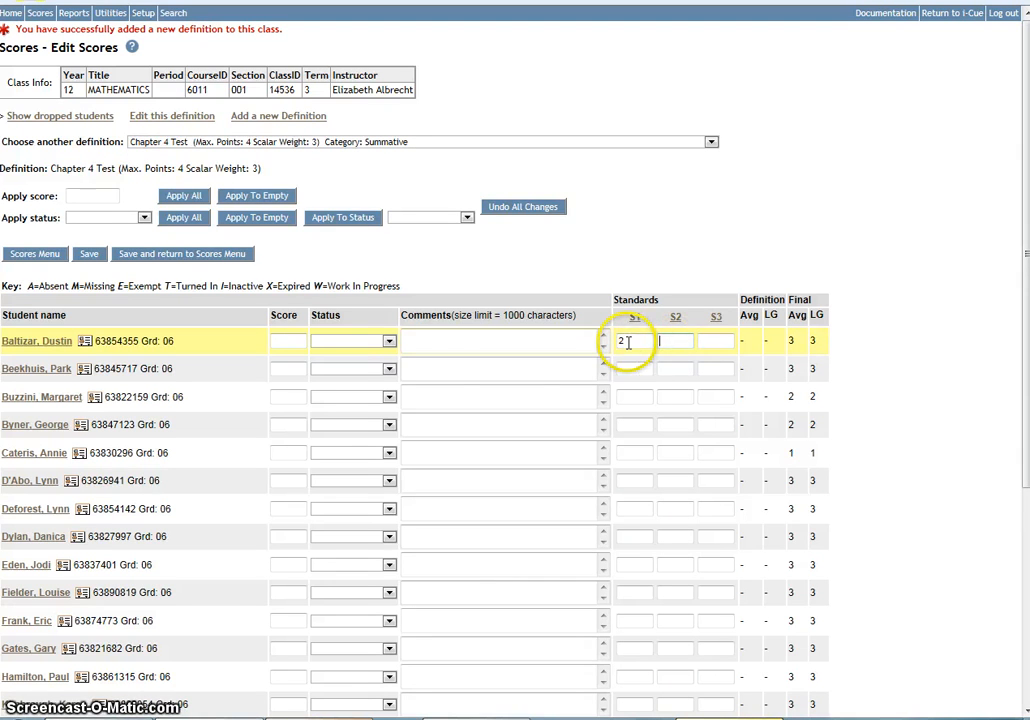
type("3")
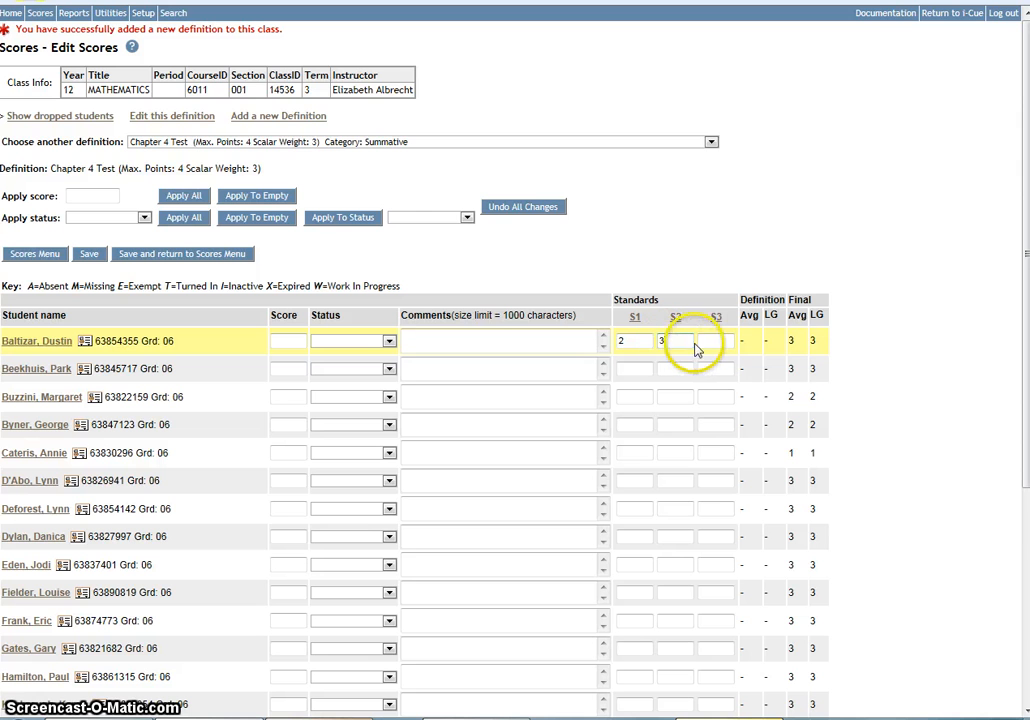
left_click(717, 343)
type("3")
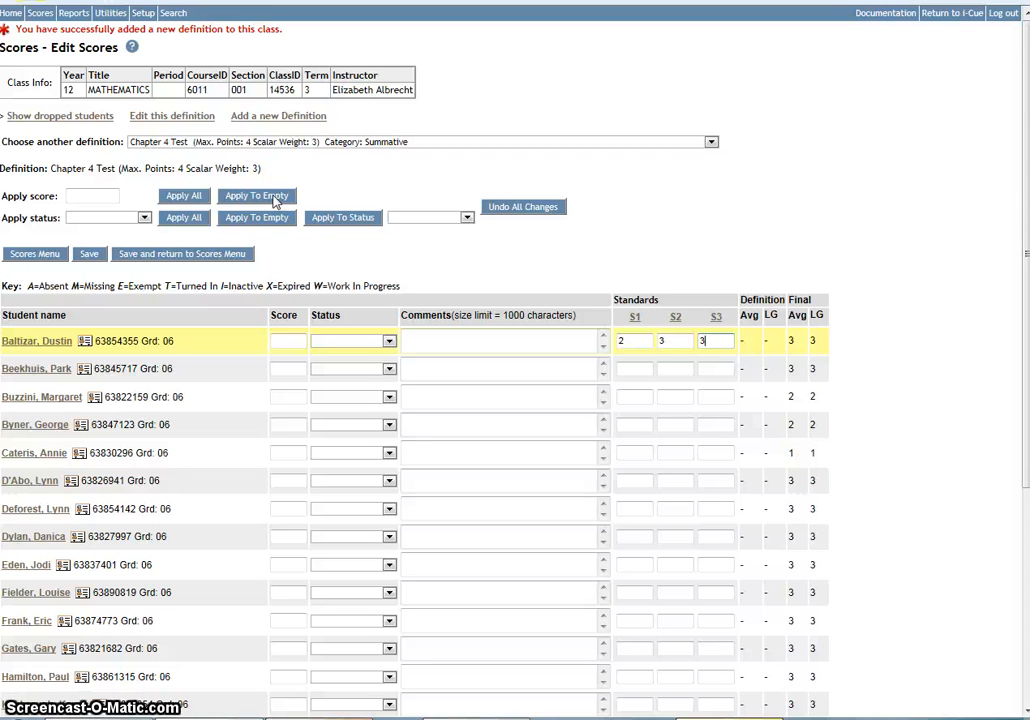
Save the scores, return to the Scores menu and open Edit Standards Scores for the Chapter 4 Test definition.
left_click(173, 256)
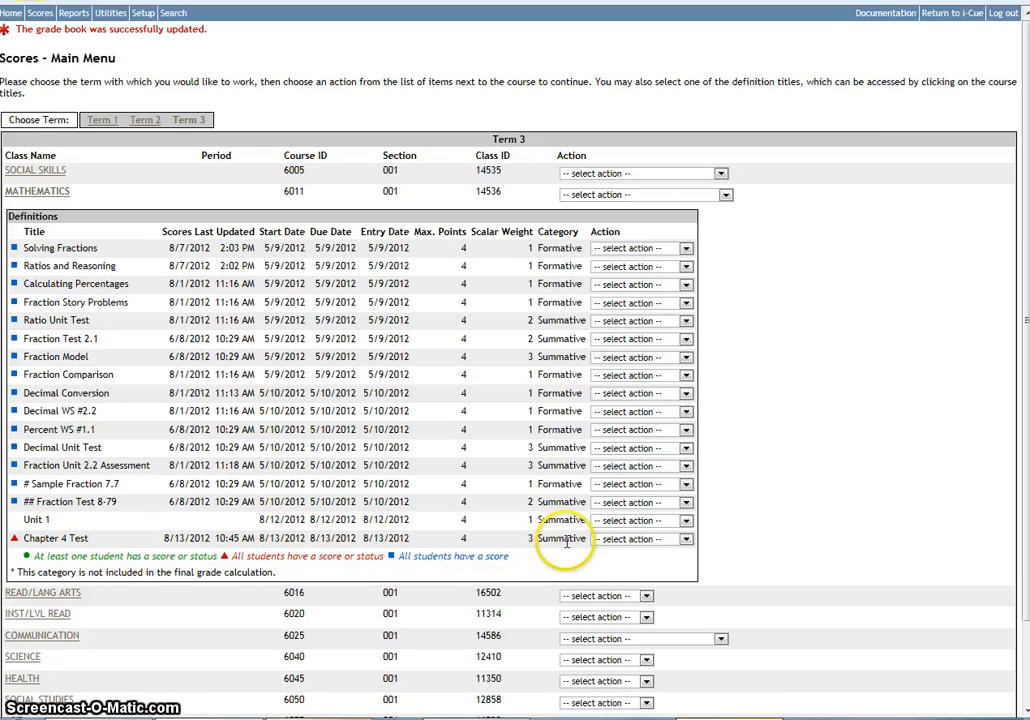
left_click(686, 541)
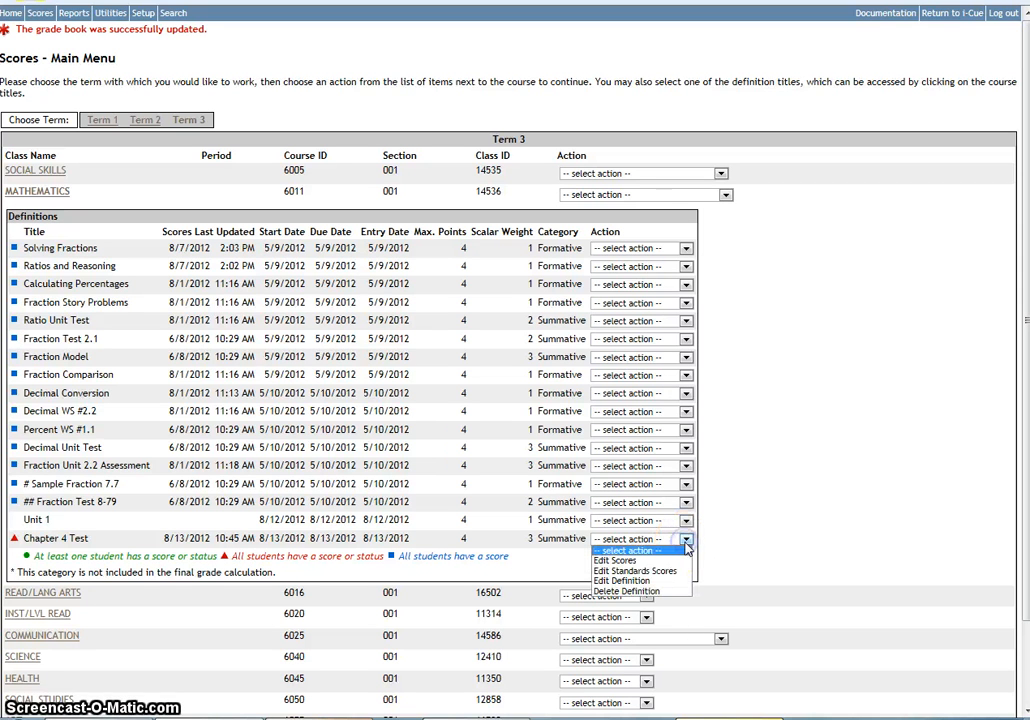
left_click(624, 572)
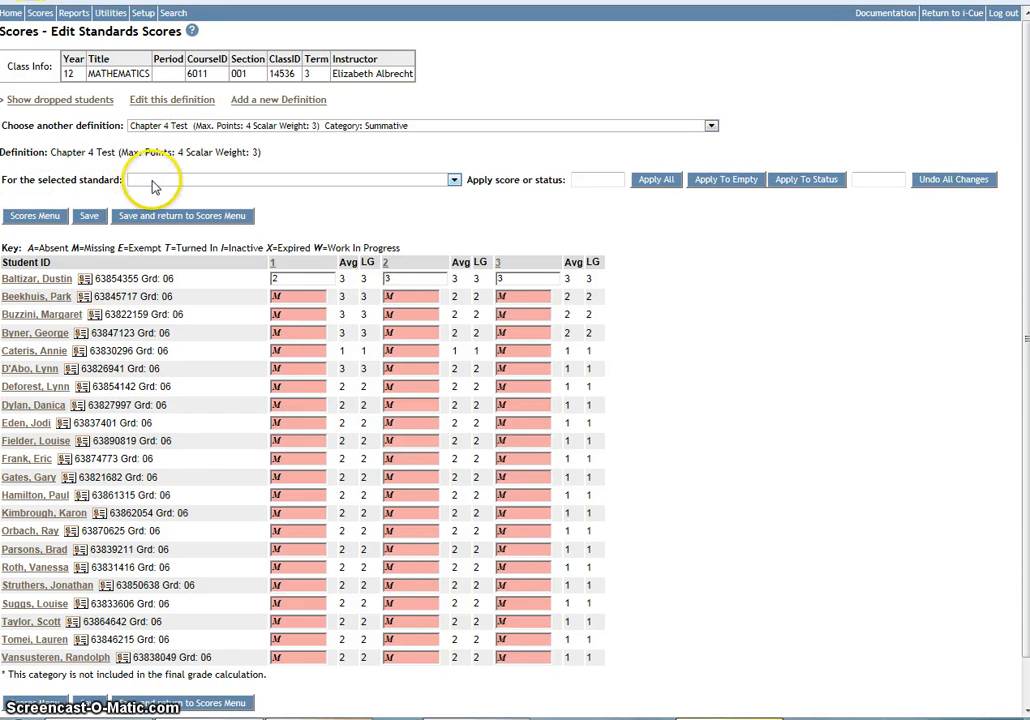
For standard 1 (Reads, writes and compares fractions, decimals, percents and ratios), apply a score of 3 to all students.
left_click(454, 179)
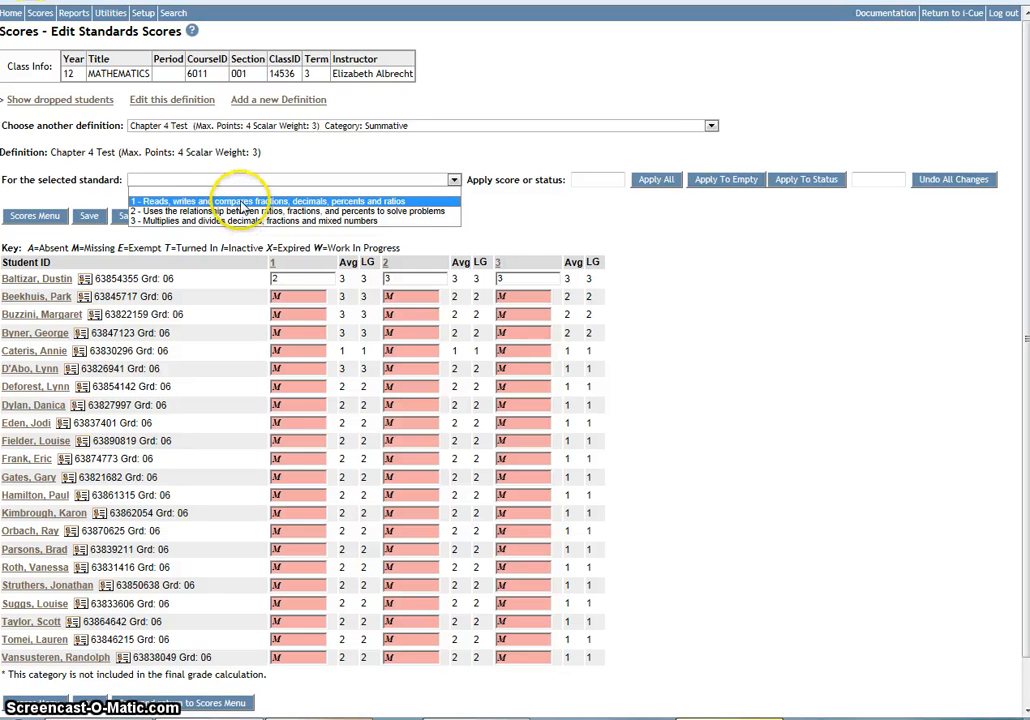
left_click(152, 202)
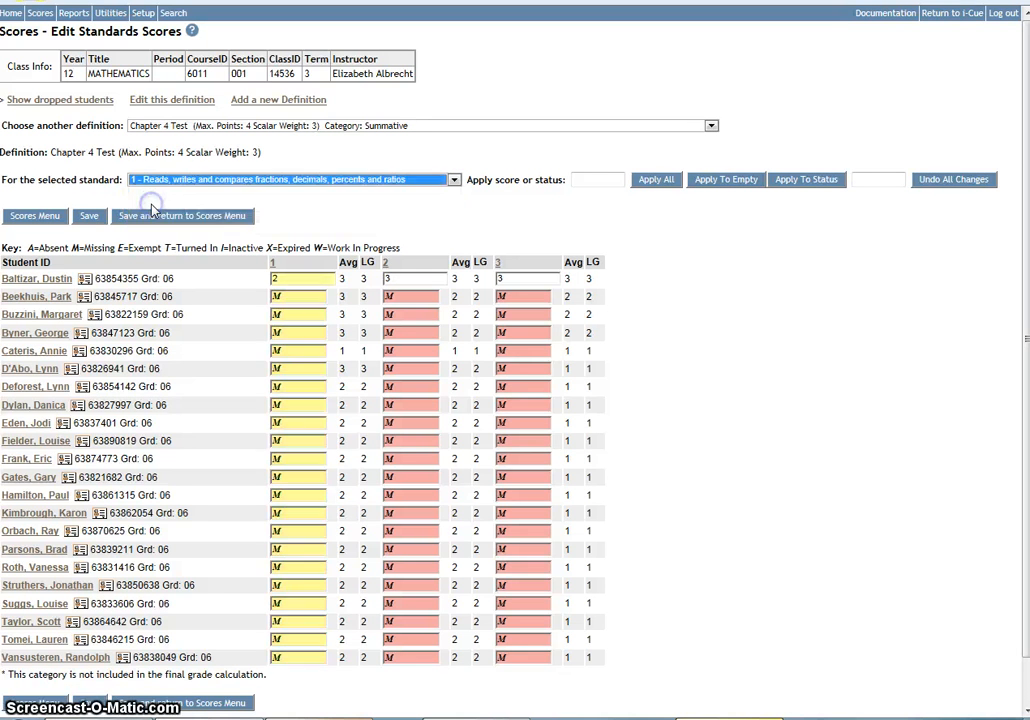
left_click(592, 179)
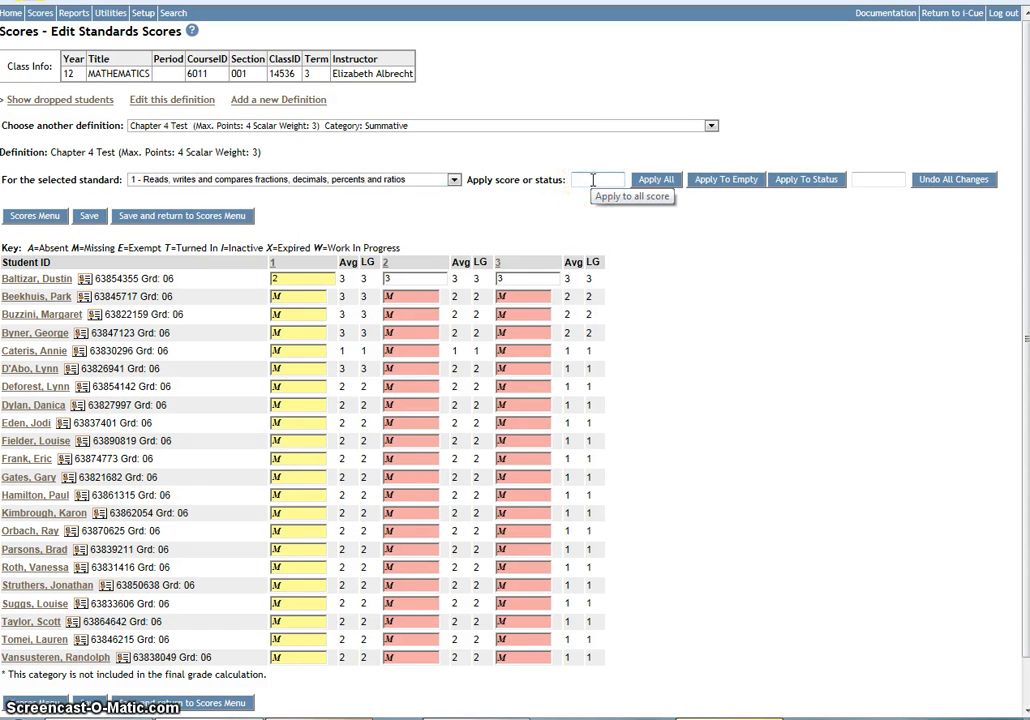
type("3")
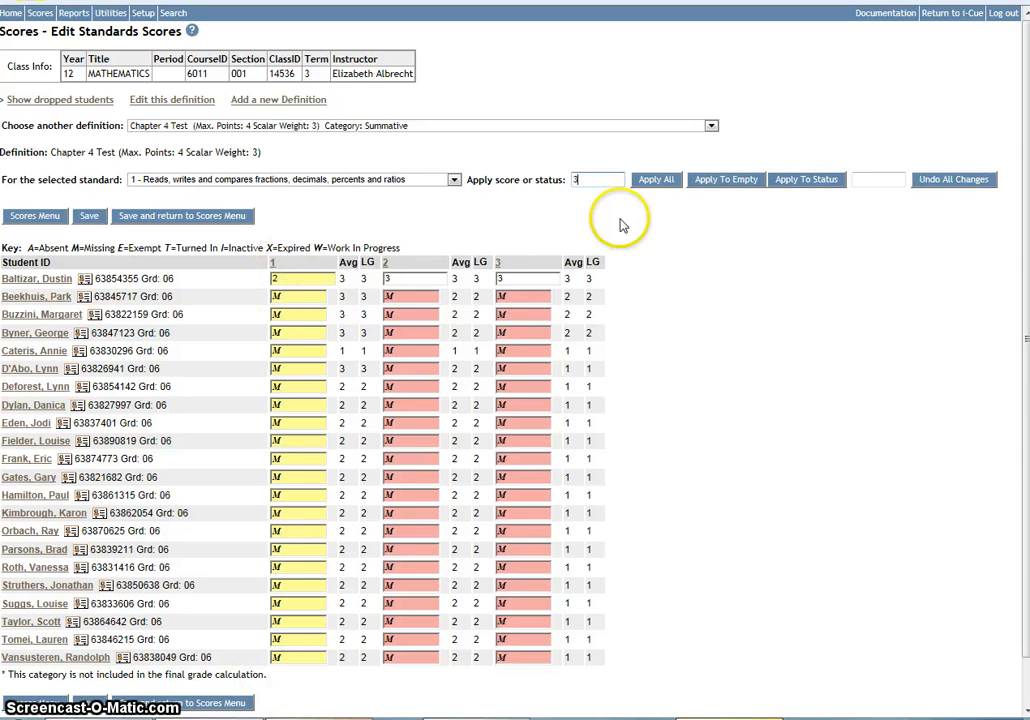
left_click(653, 185)
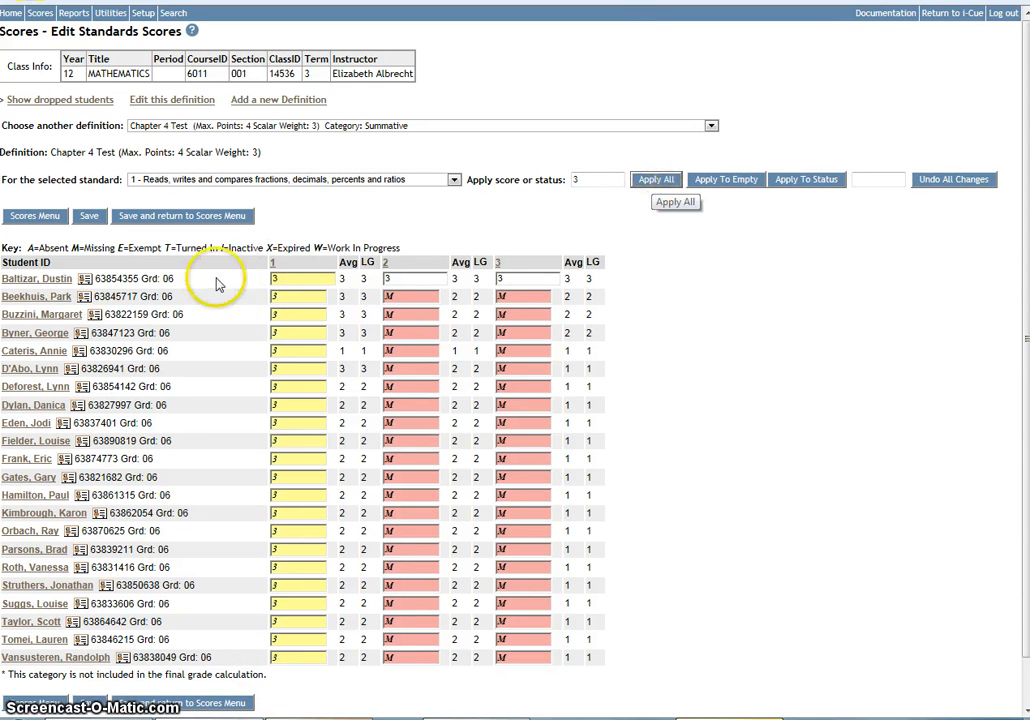
Override individual standard 1 scores: 4 for the second, sixth and thirteenth students, and 1 for the fourth and eighth students.
left_click(273, 295)
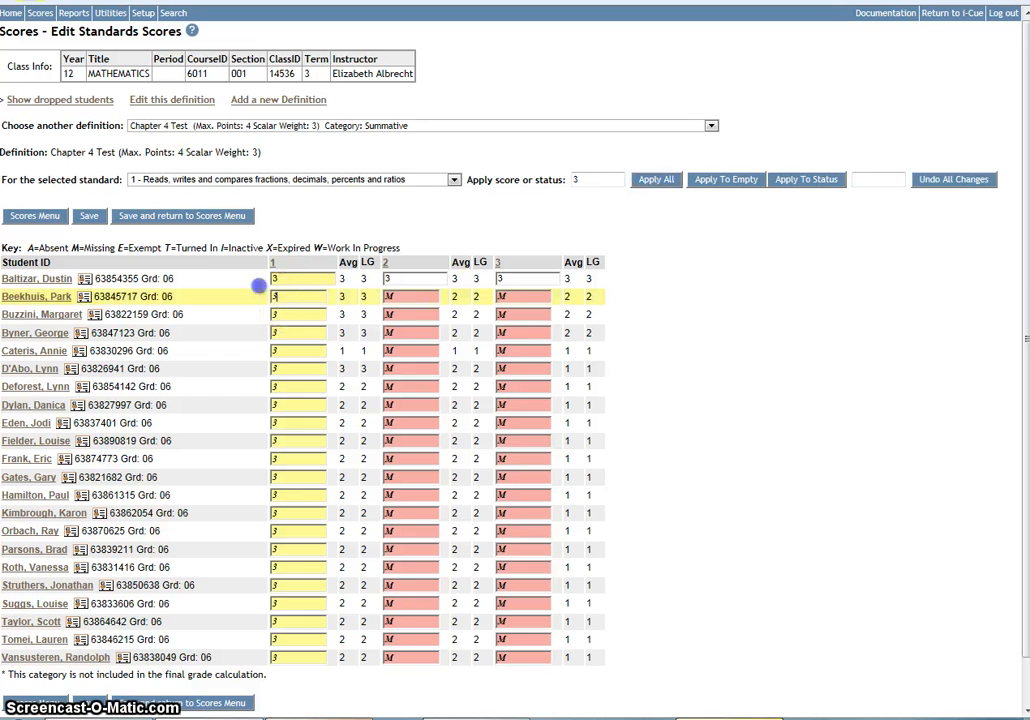
type("4")
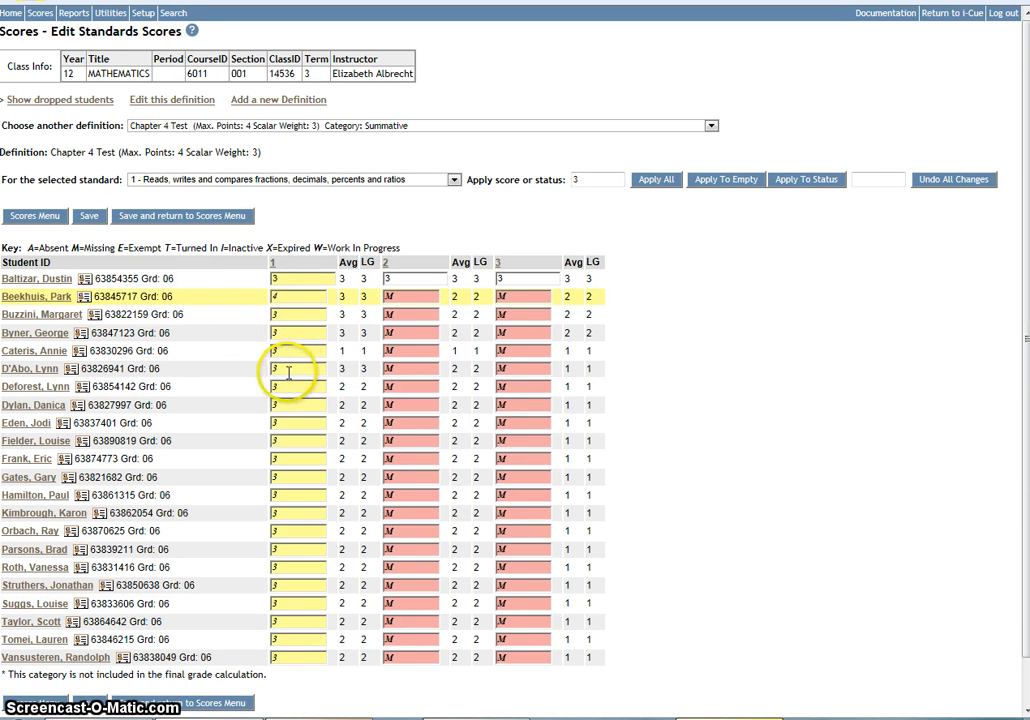
left_click(285, 368)
type("4")
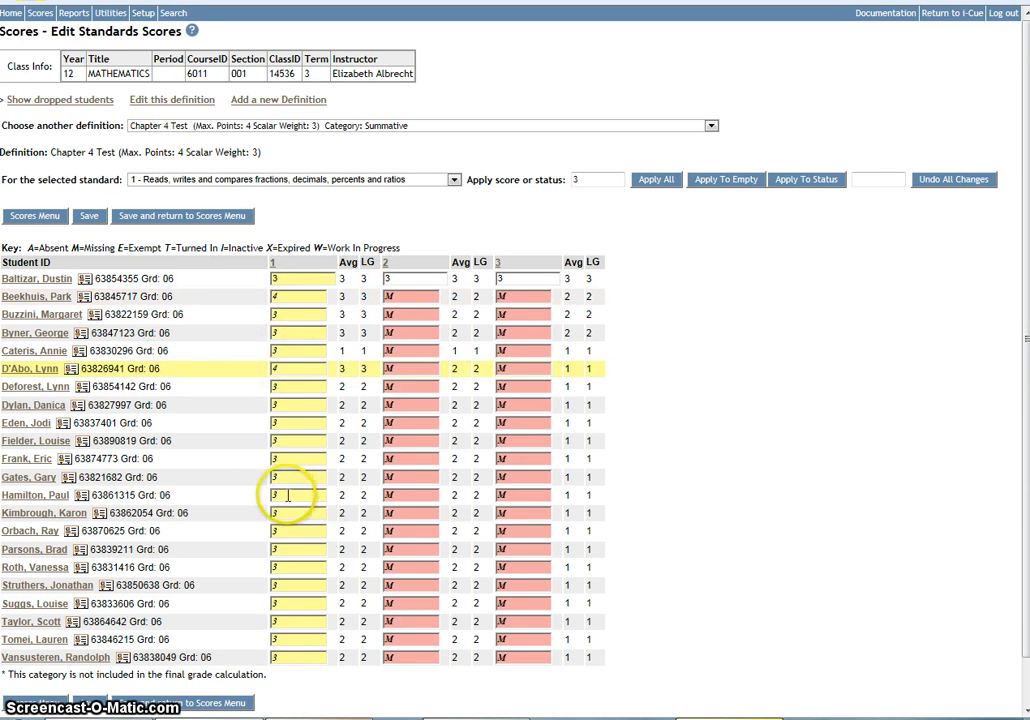
left_click(276, 495)
type("4")
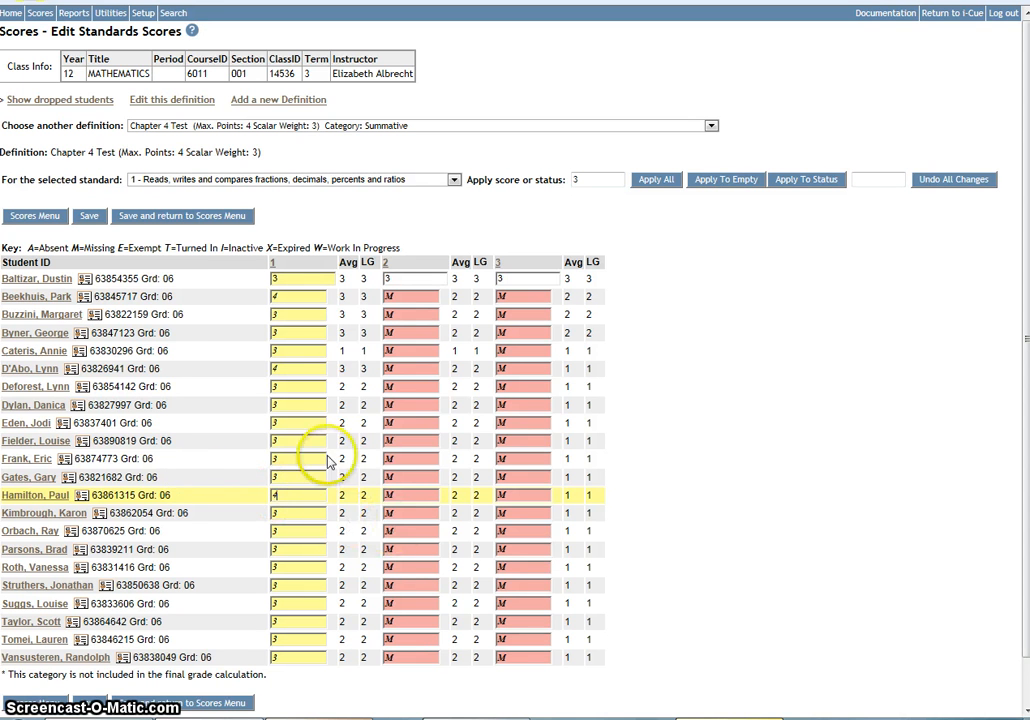
left_click(292, 335)
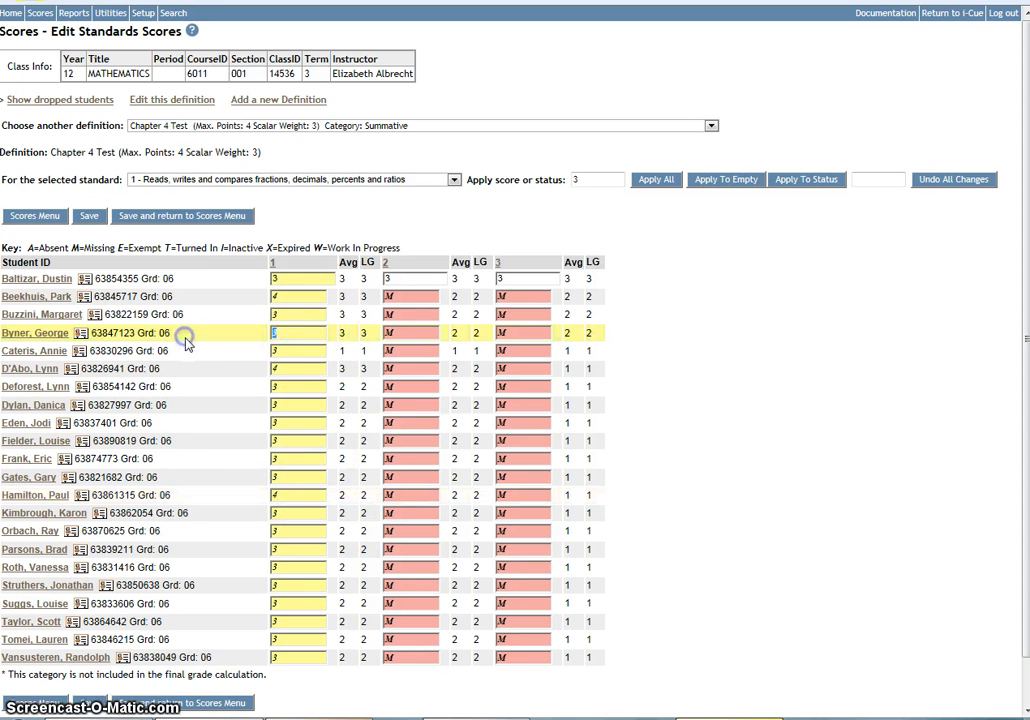
type("1")
left_click(272, 408)
type("1")
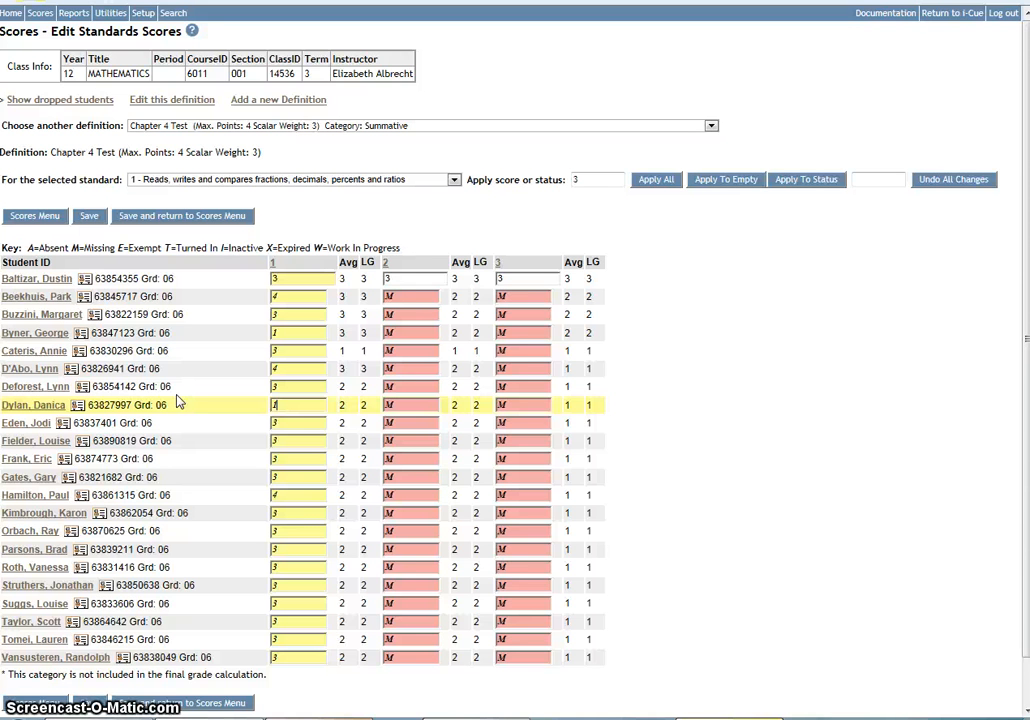
For standard 2 (Uses the relationship between ratios, fractions, and percents), apply a score of 4 to all students.
left_click(455, 182)
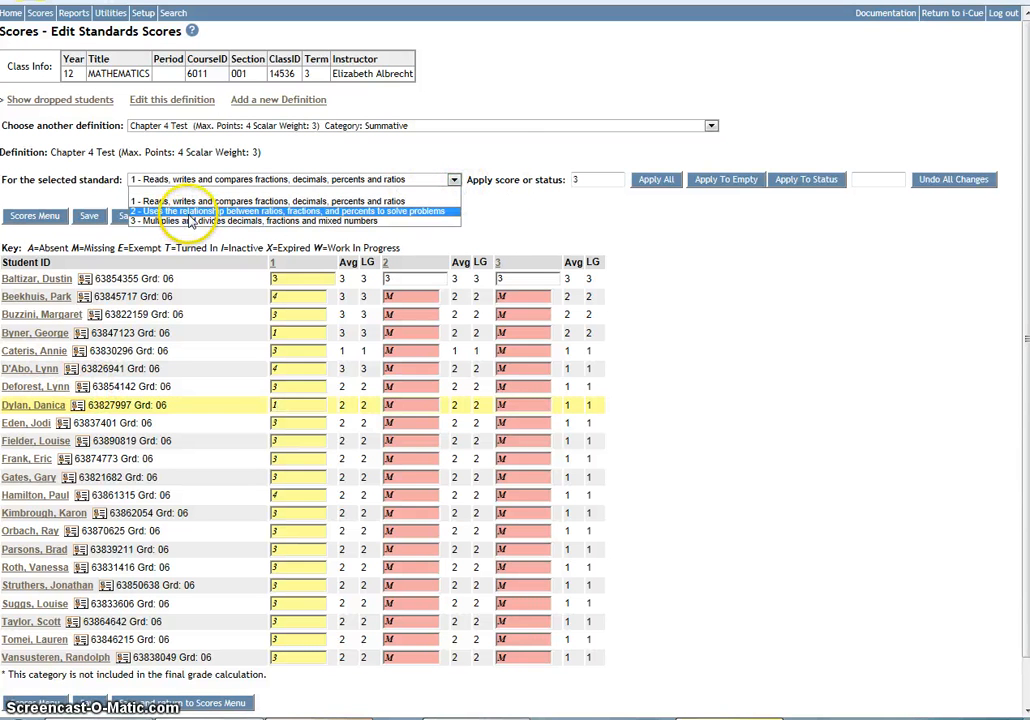
left_click(190, 212)
double_click(591, 177)
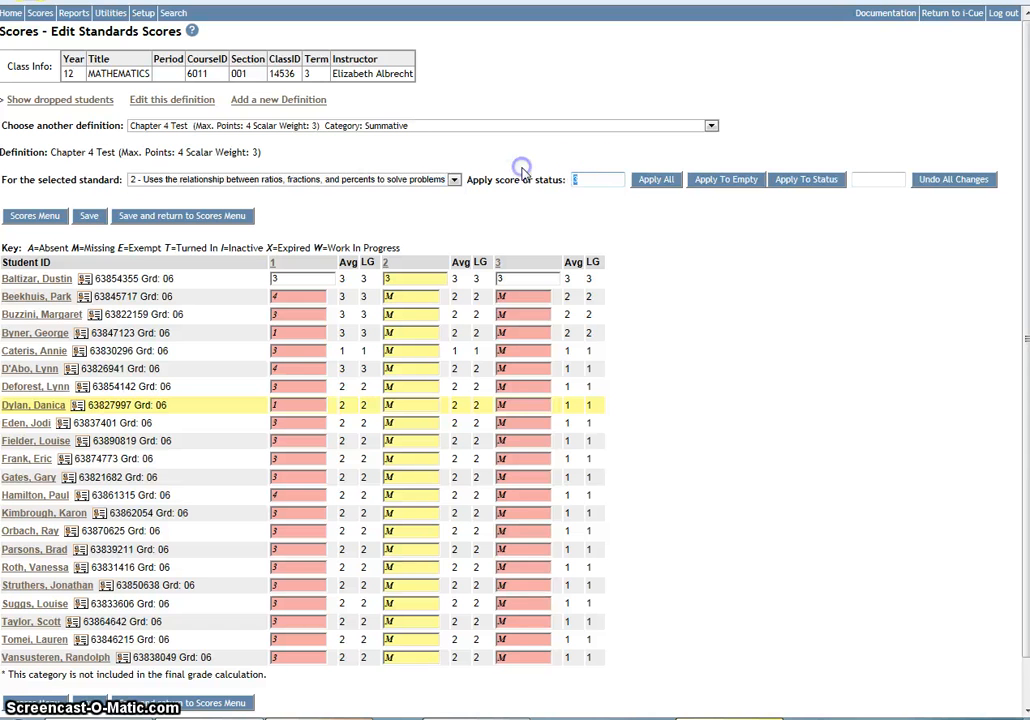
left_click(530, 168)
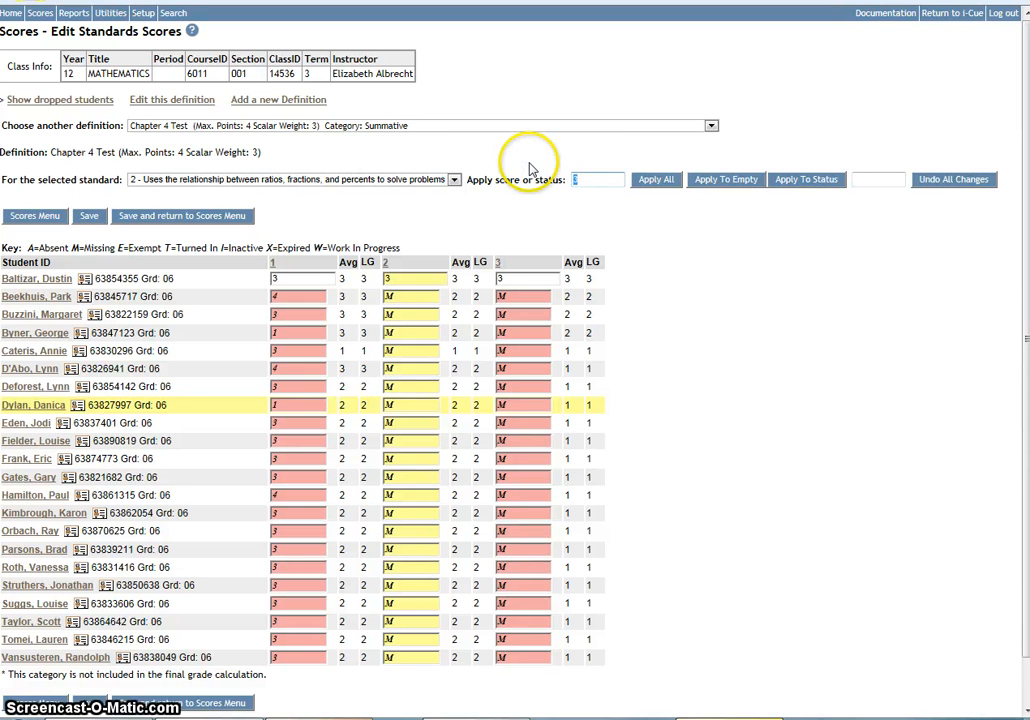
type("4")
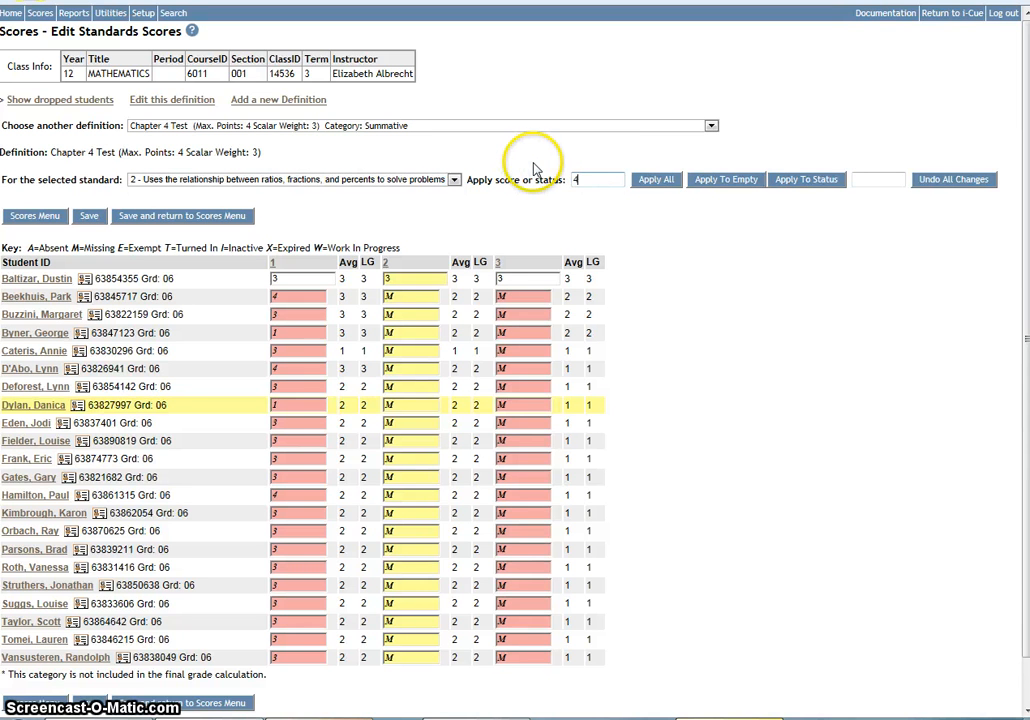
left_click(657, 180)
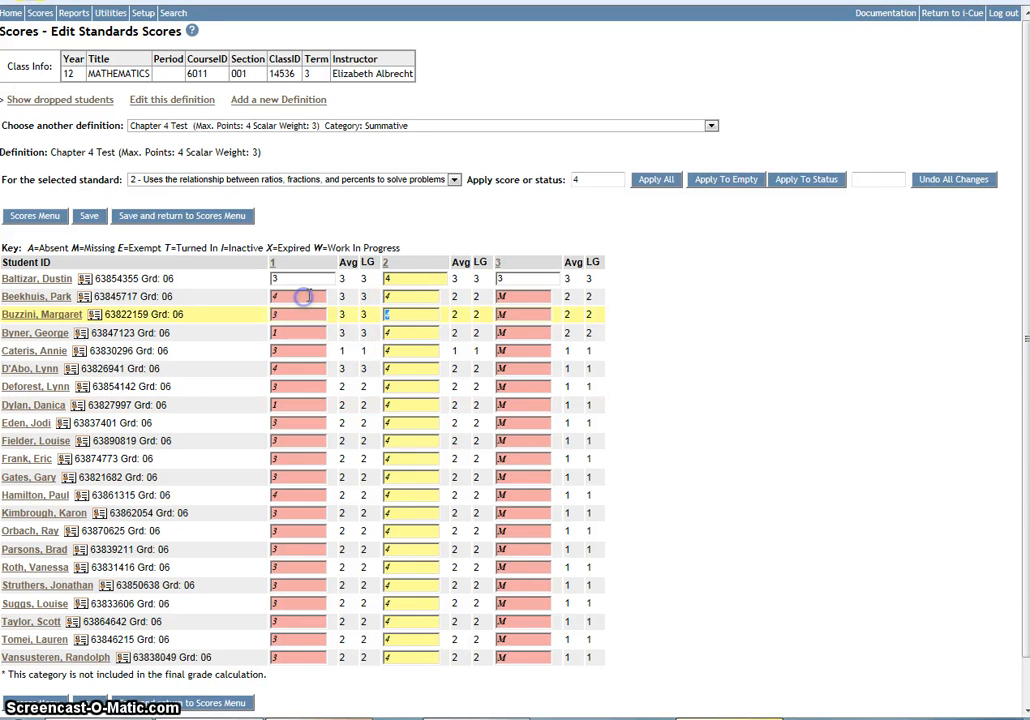
Change the standard 2 scores of the third and sixth students to 3.
type("3")
left_click(405, 368)
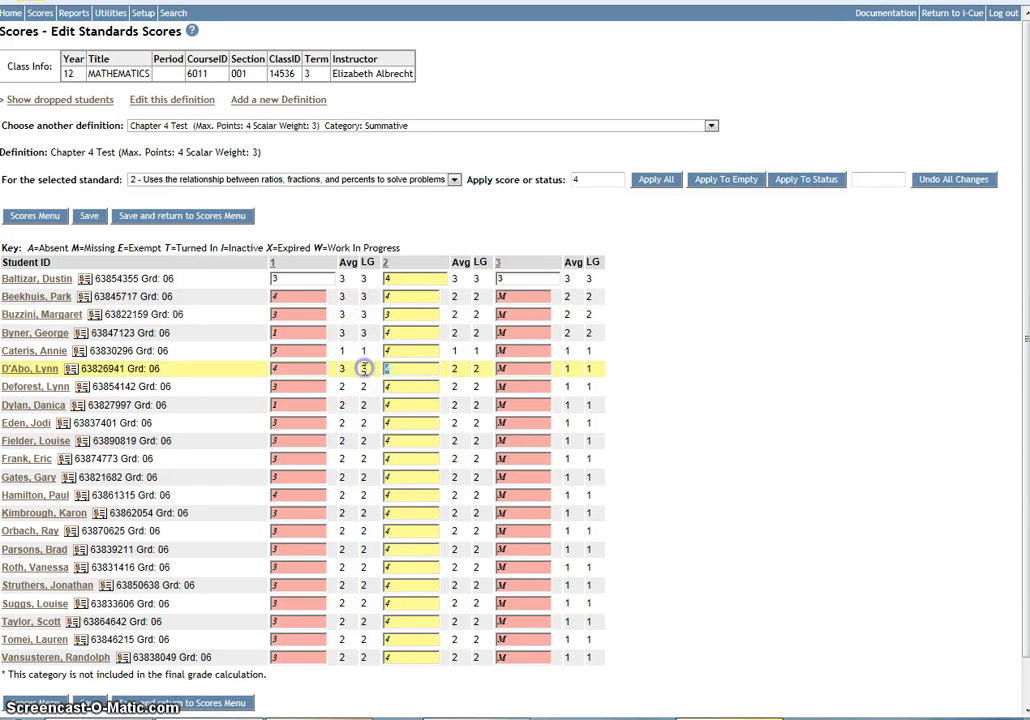
type("3")
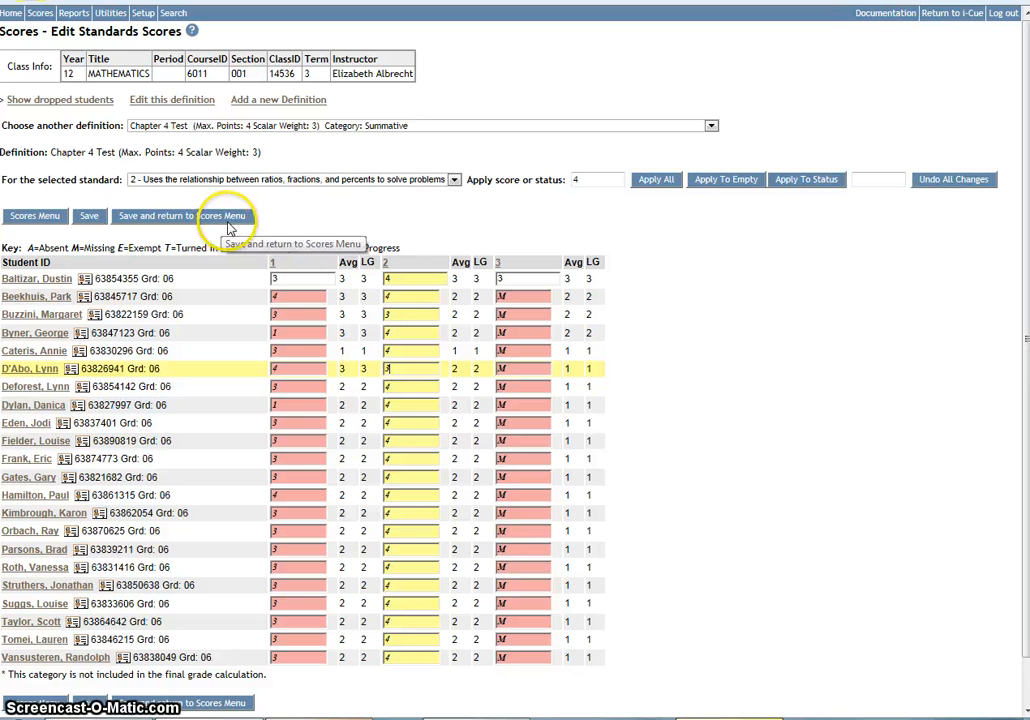
For standard 3 (Multiplies and divides decimals, fractions and mixed numbers), apply a score of 3 to all students.
left_click(453, 181)
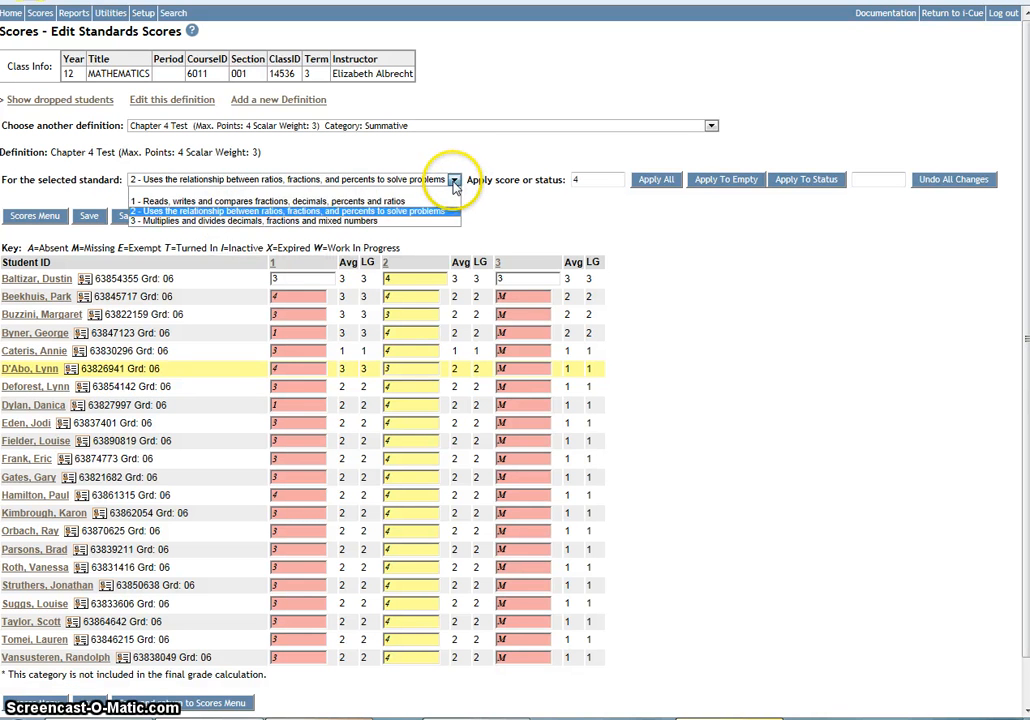
left_click(238, 222)
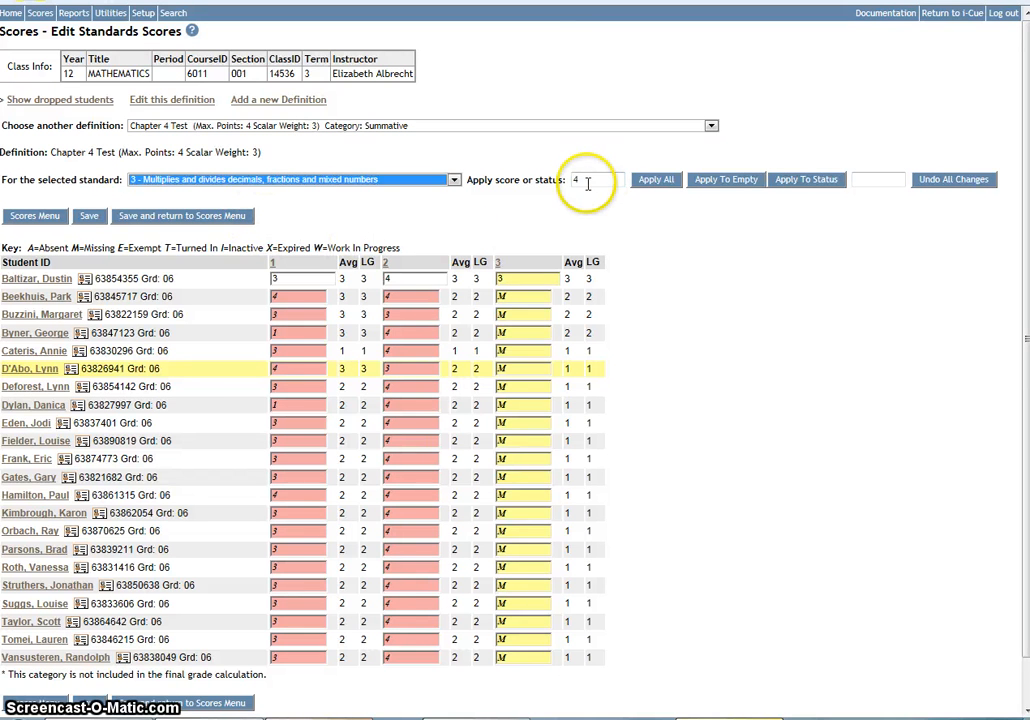
left_click_drag(588, 181, 494, 162)
left_click(650, 181)
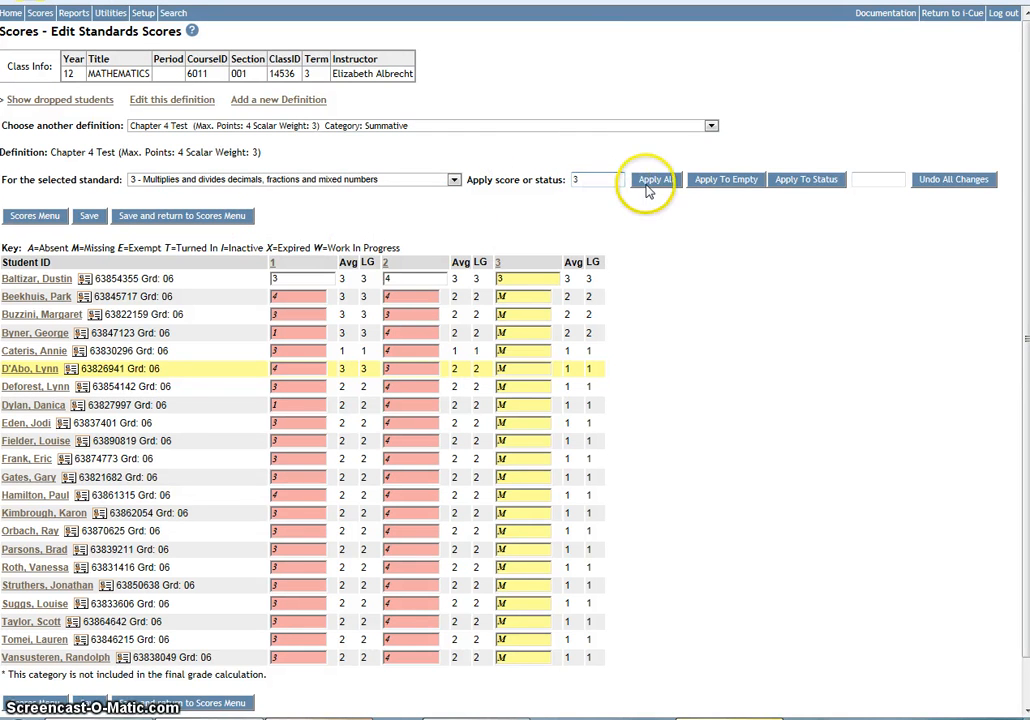
Set standard 3 scores to 2 for the second student and 1 for the sixth, then save and return to the Scores Menu.
left_click(513, 297)
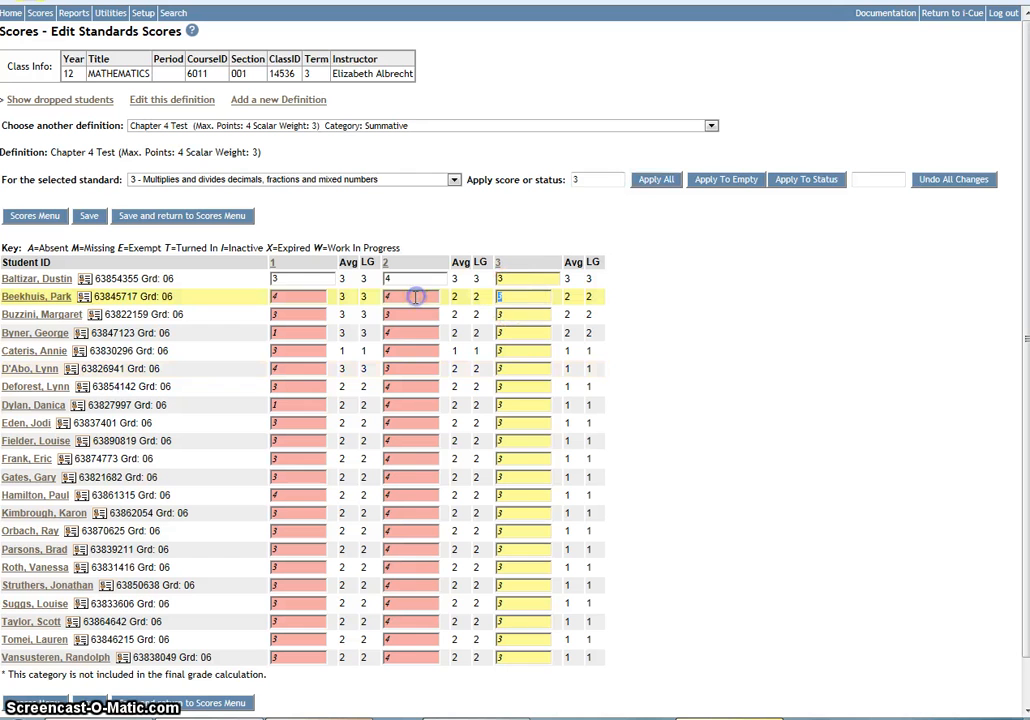
type("2")
left_click(517, 371)
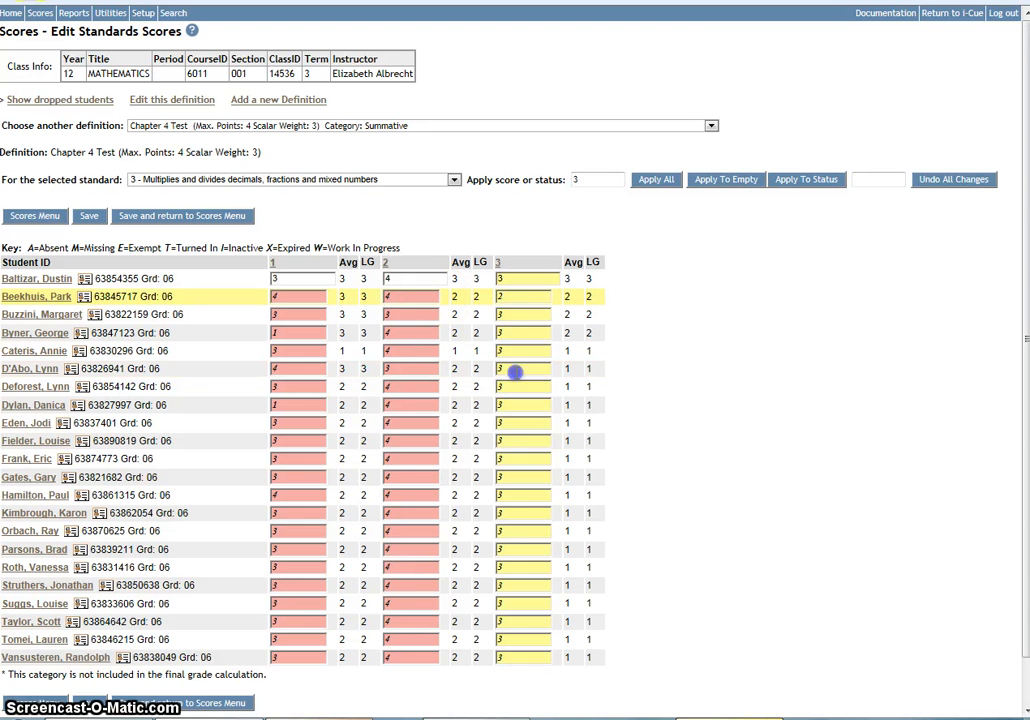
type("1")
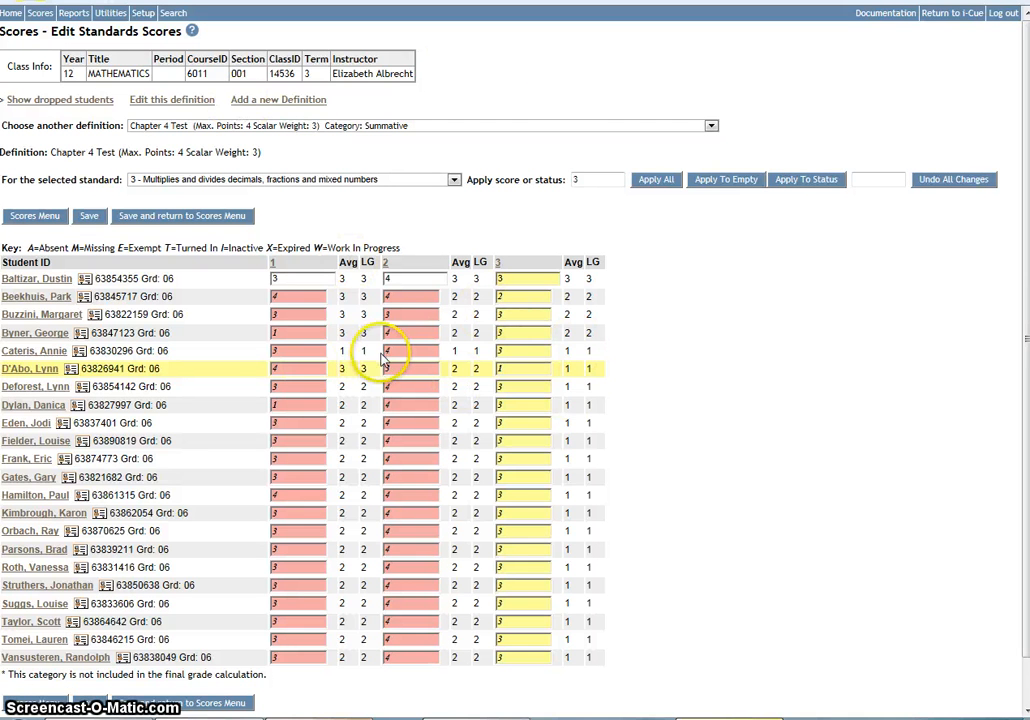
left_click(156, 227)
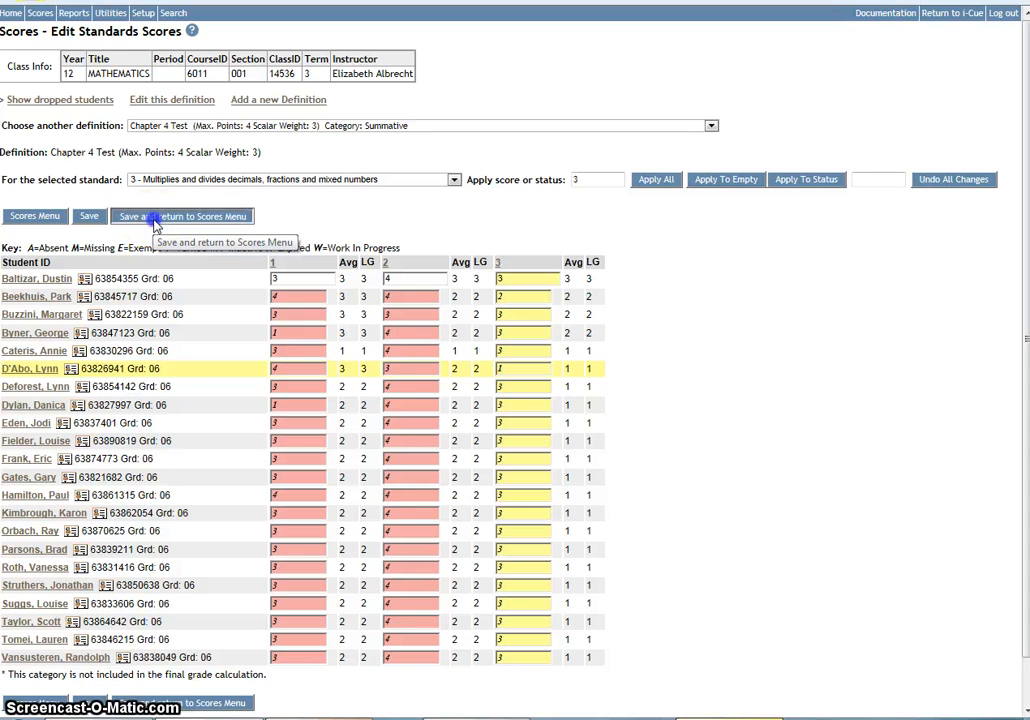